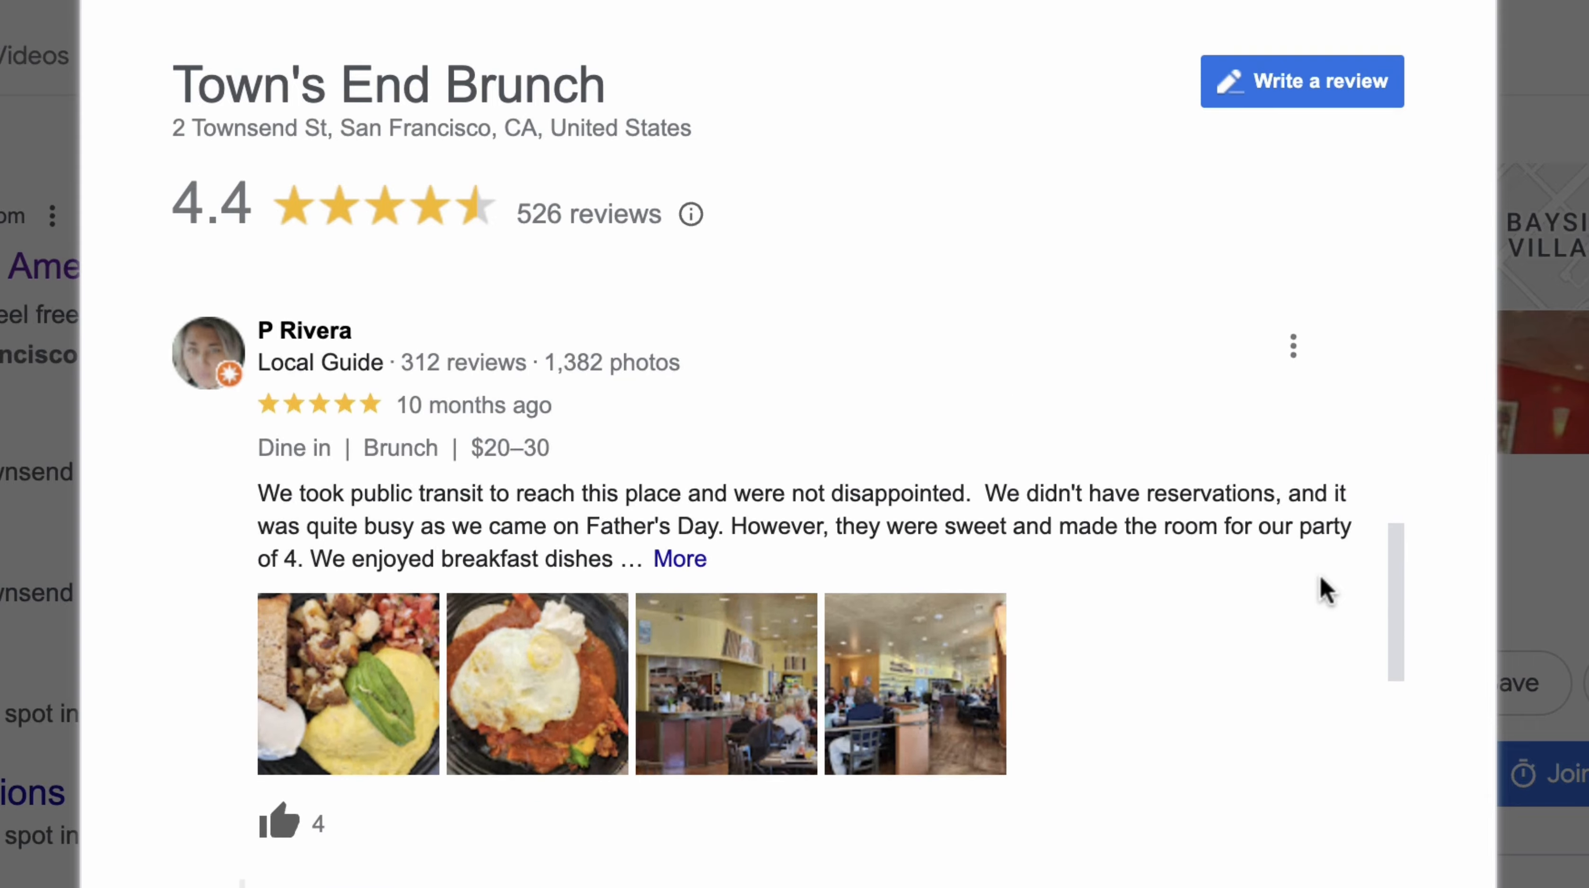
scroll(1320, 574, down, 8)
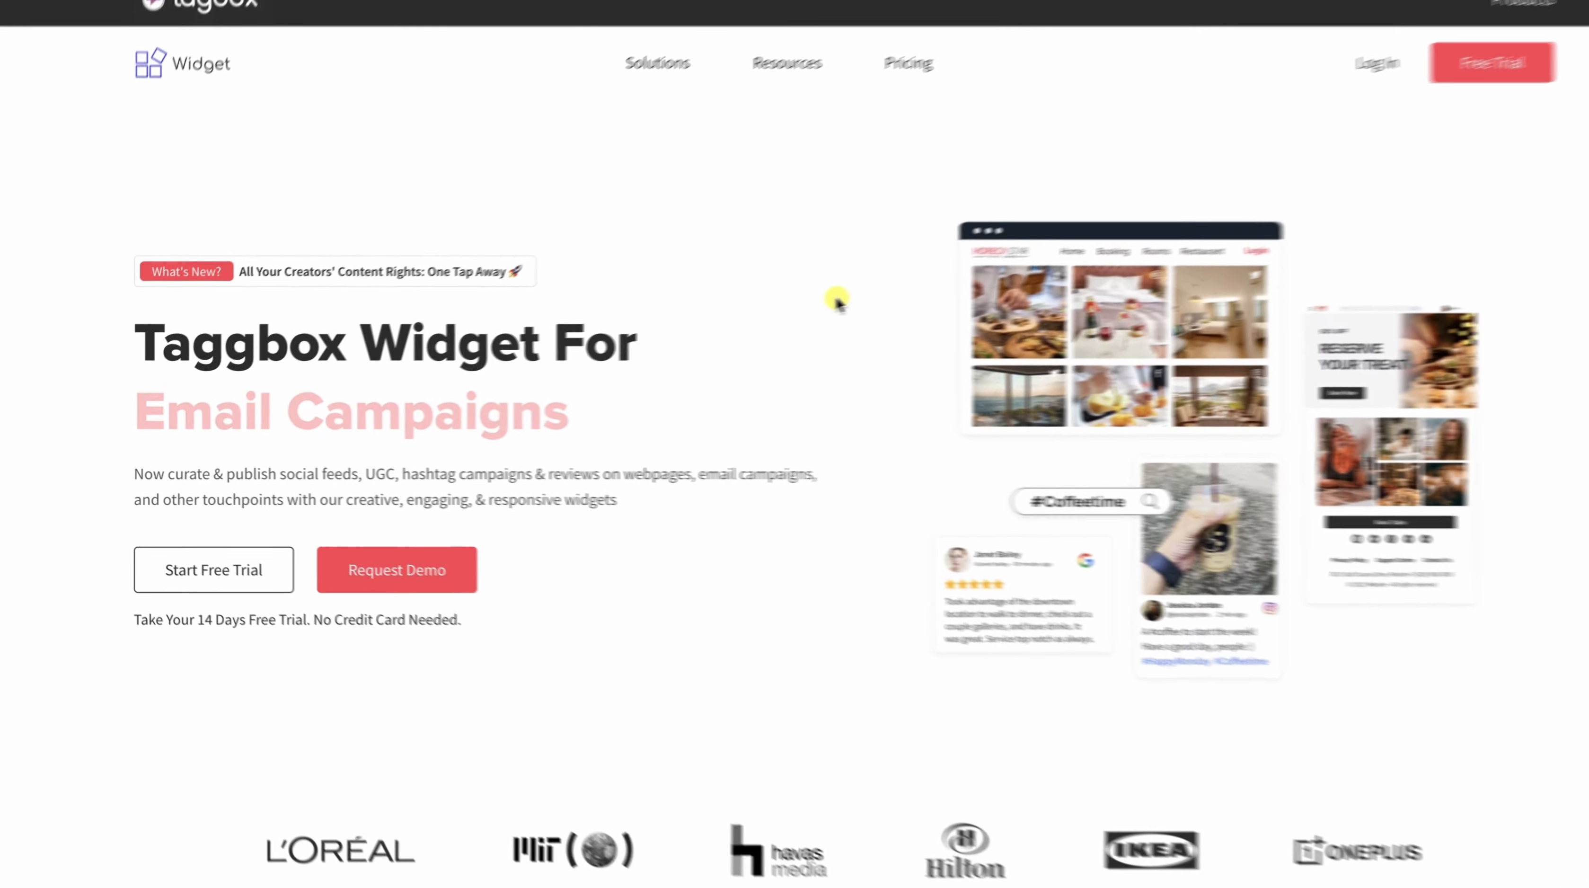
Step: Sign up for the Taggbox Widget free trial with the full name, company email and account password, and create the account
click(251, 571)
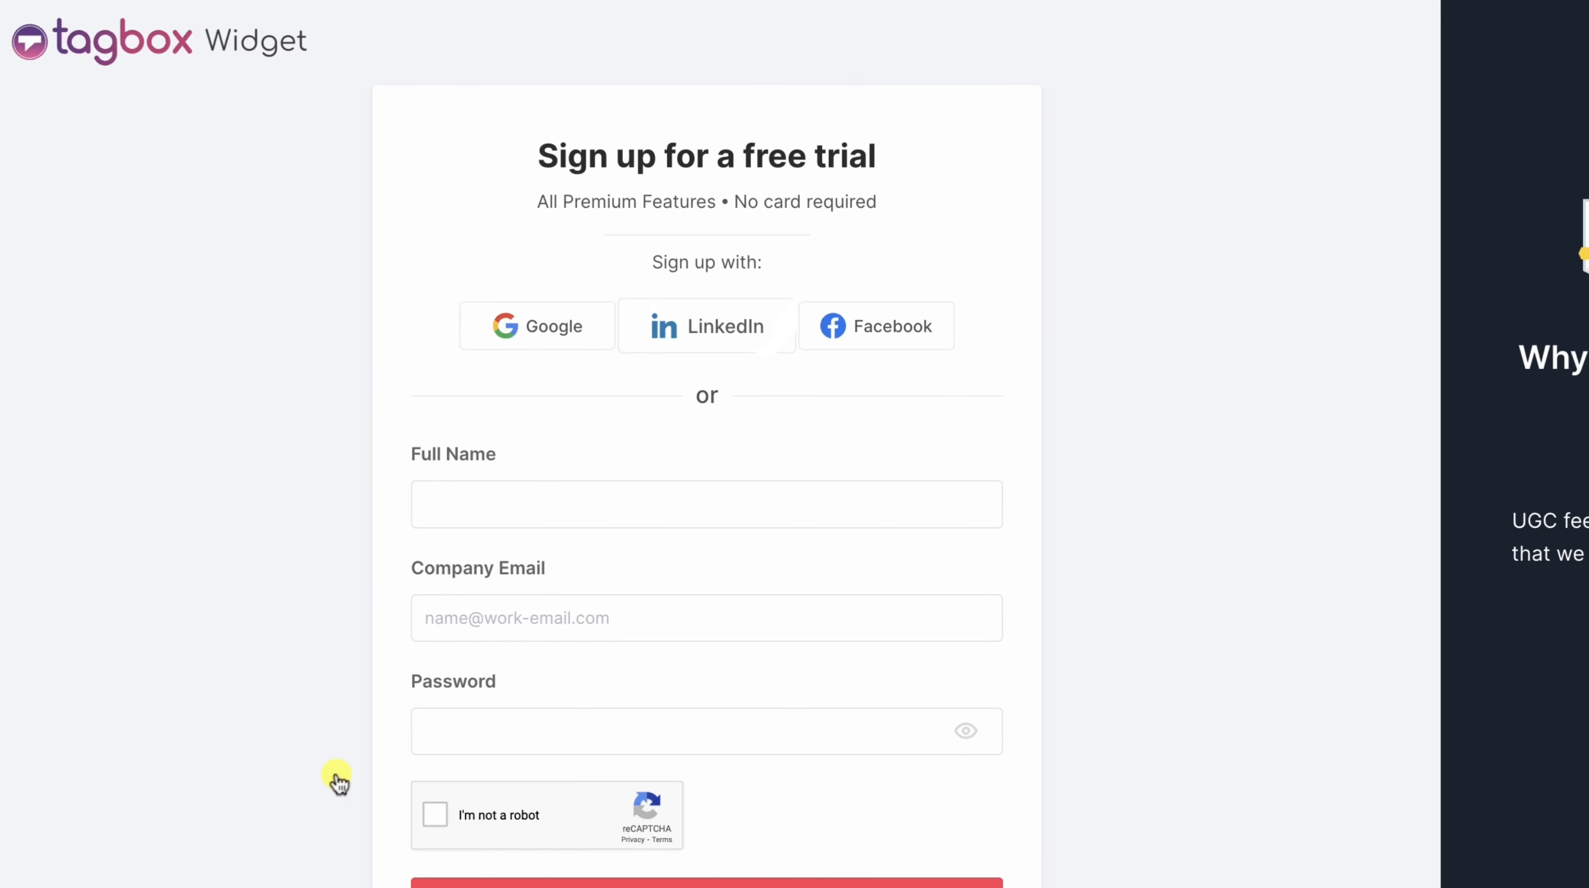
click(607, 499)
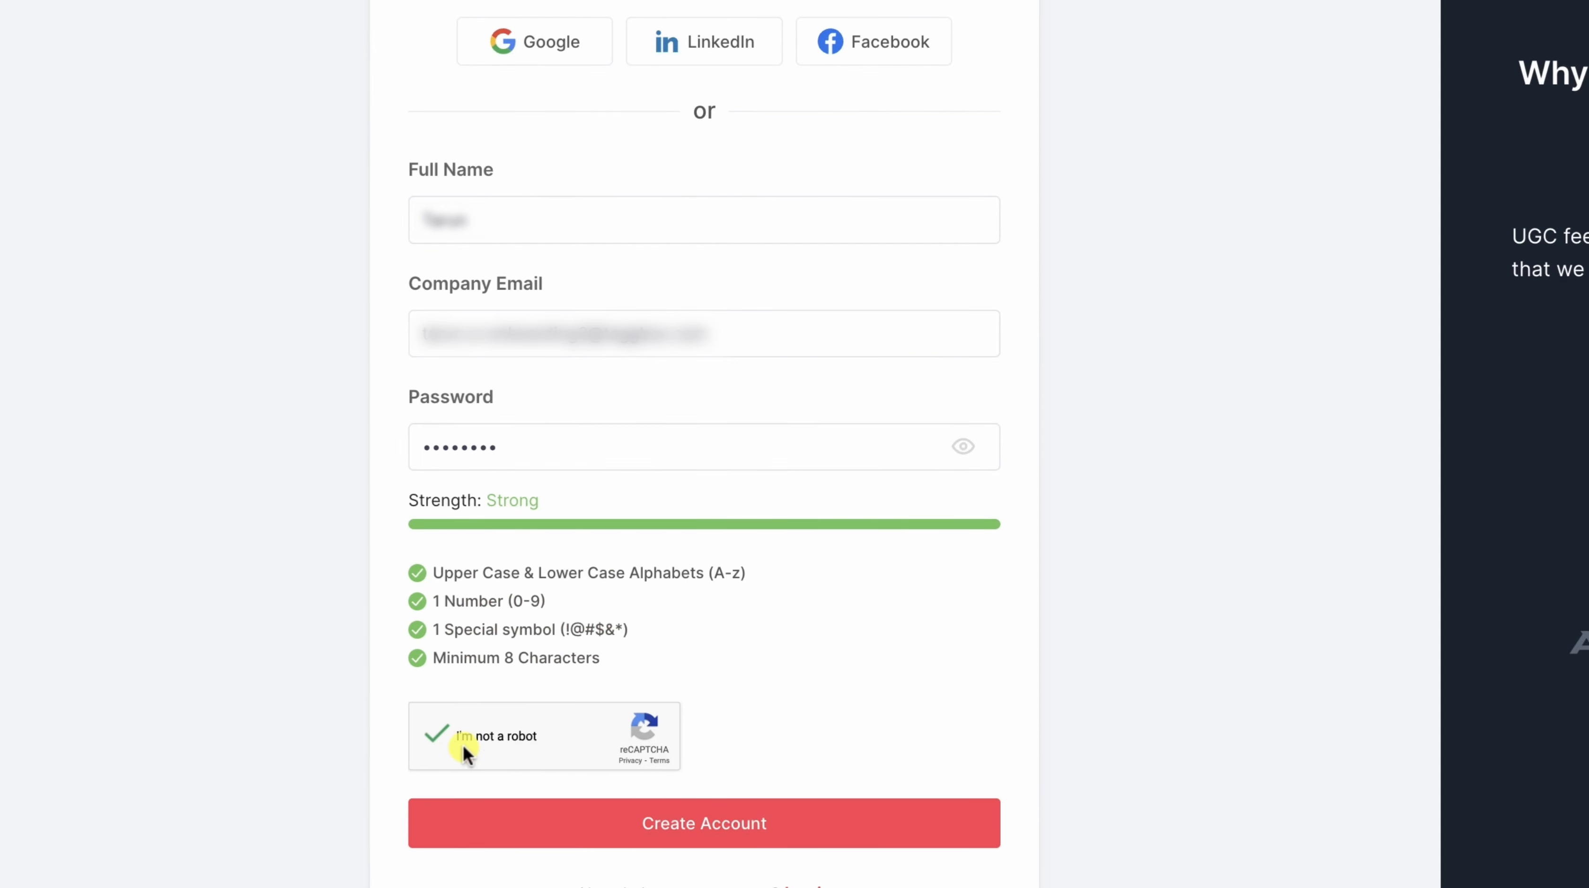
click(571, 822)
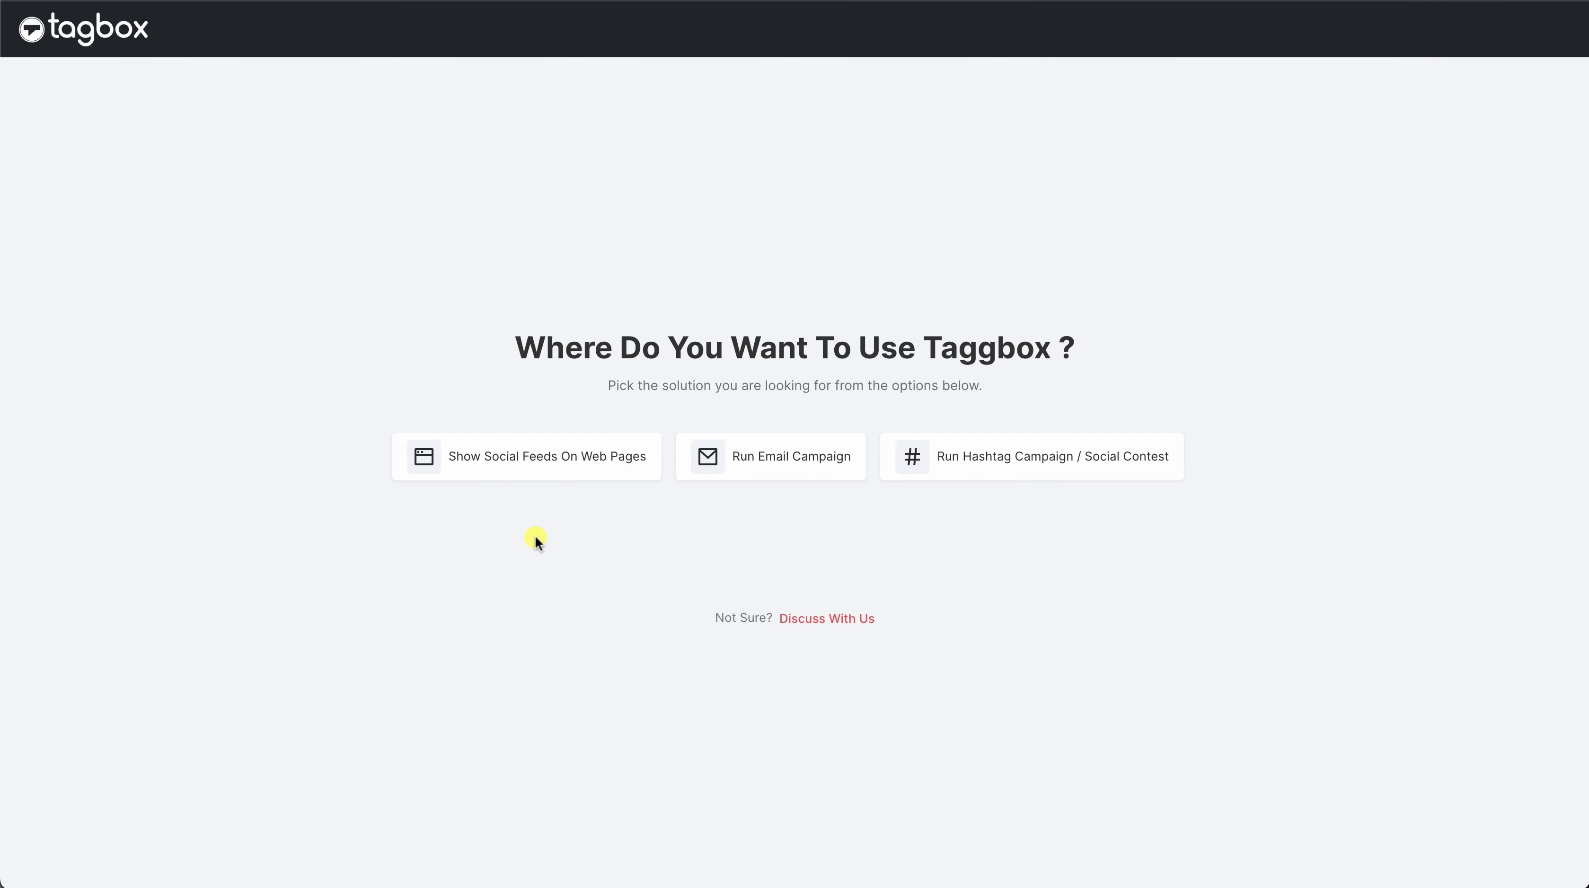
Step: Choose Show Social Feeds On Web Pages as the solution and verify the new account through the confirmation e-mail
click(592, 460)
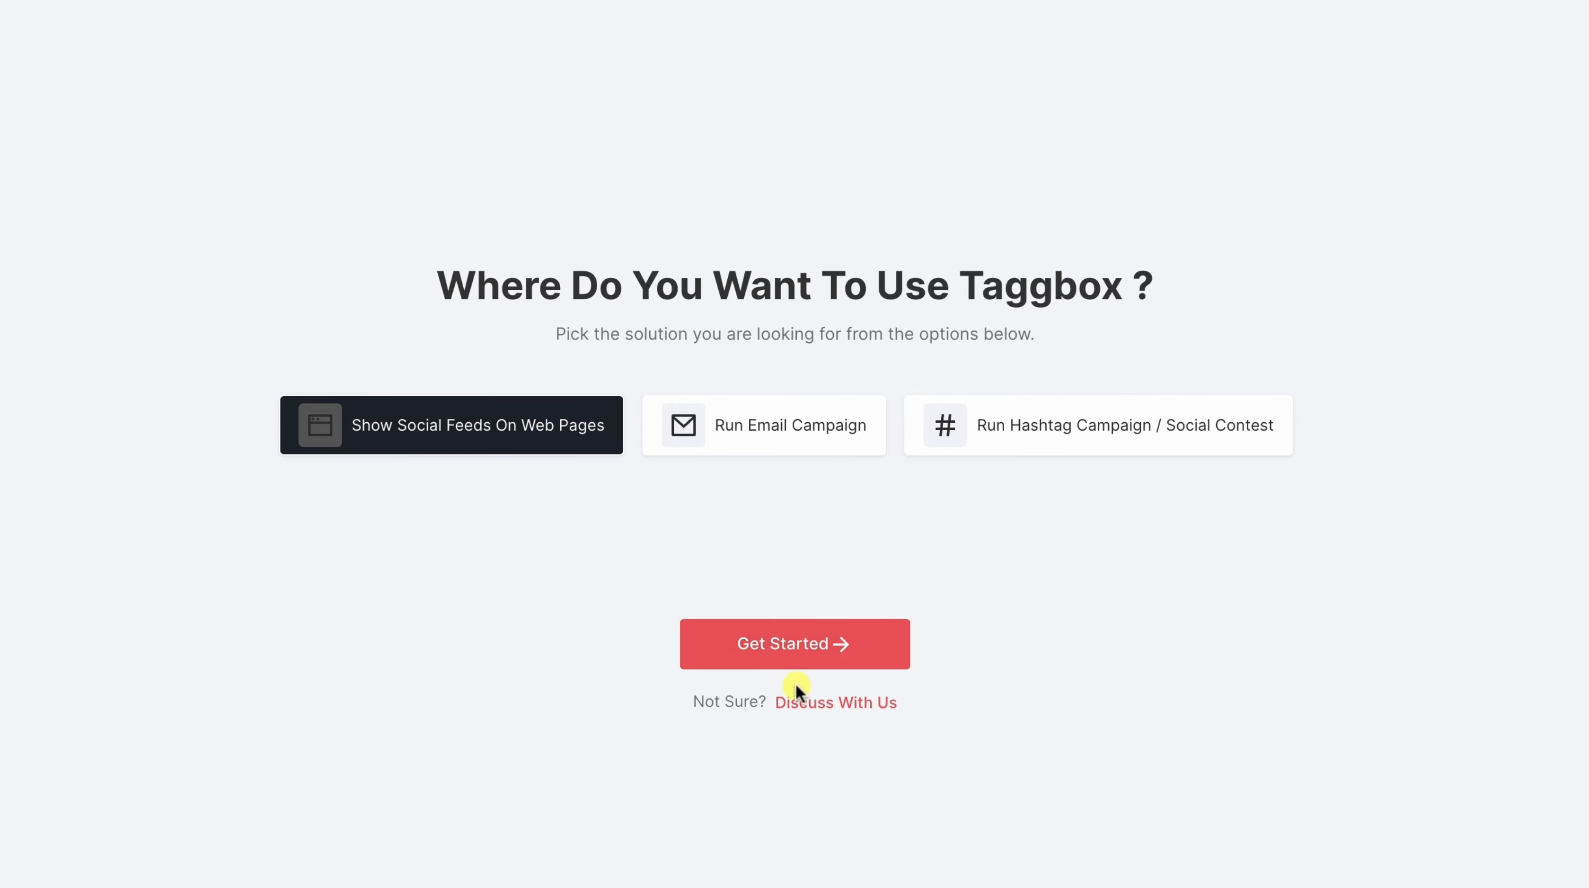
click(802, 653)
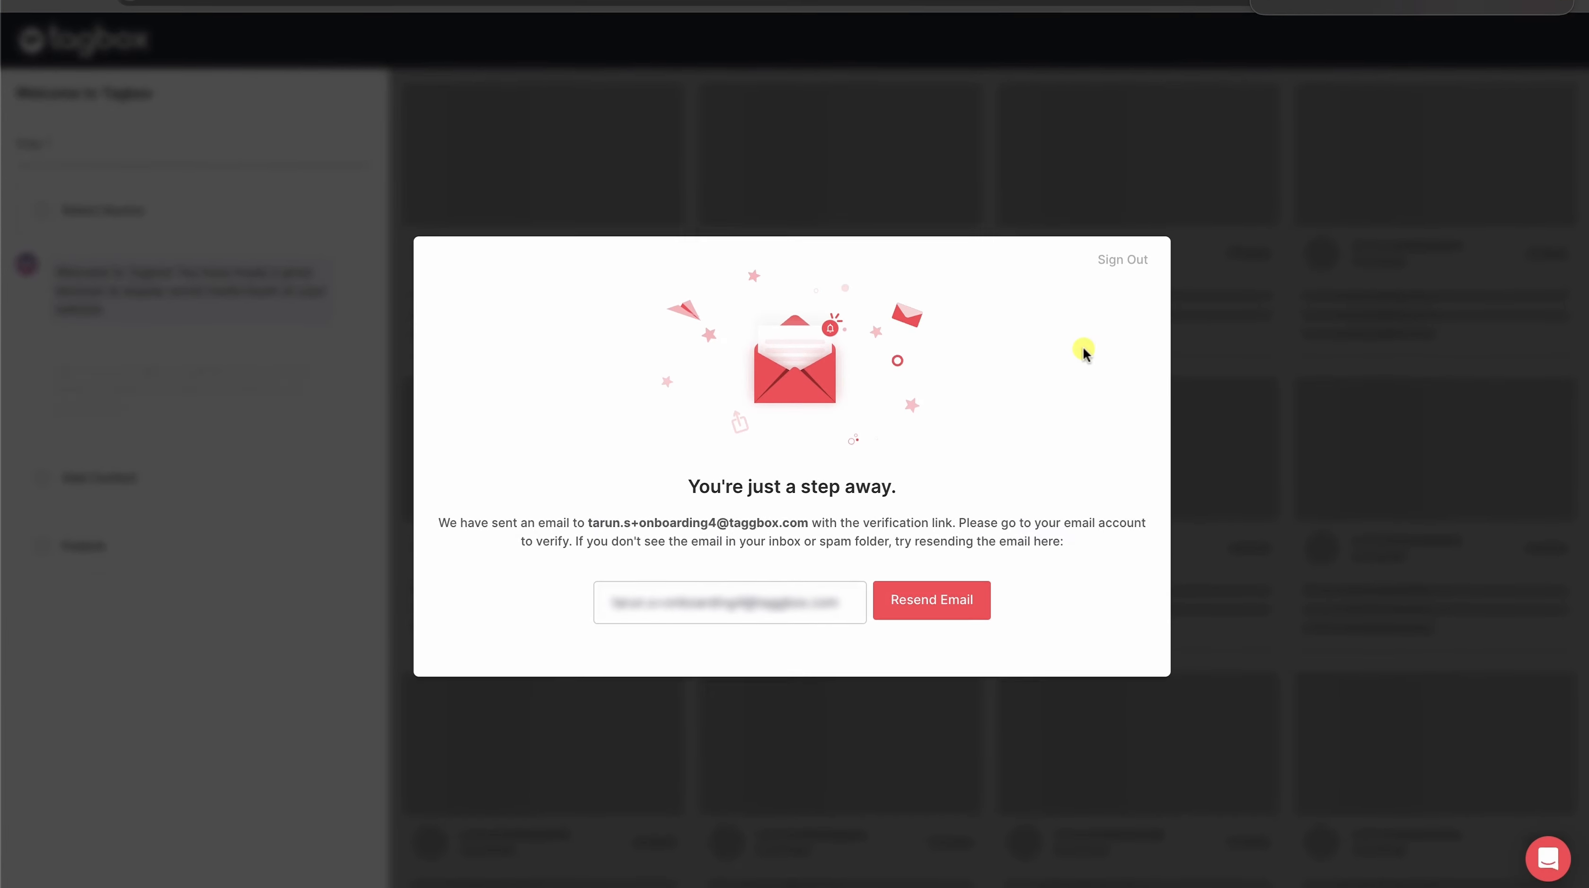
click(1333, 60)
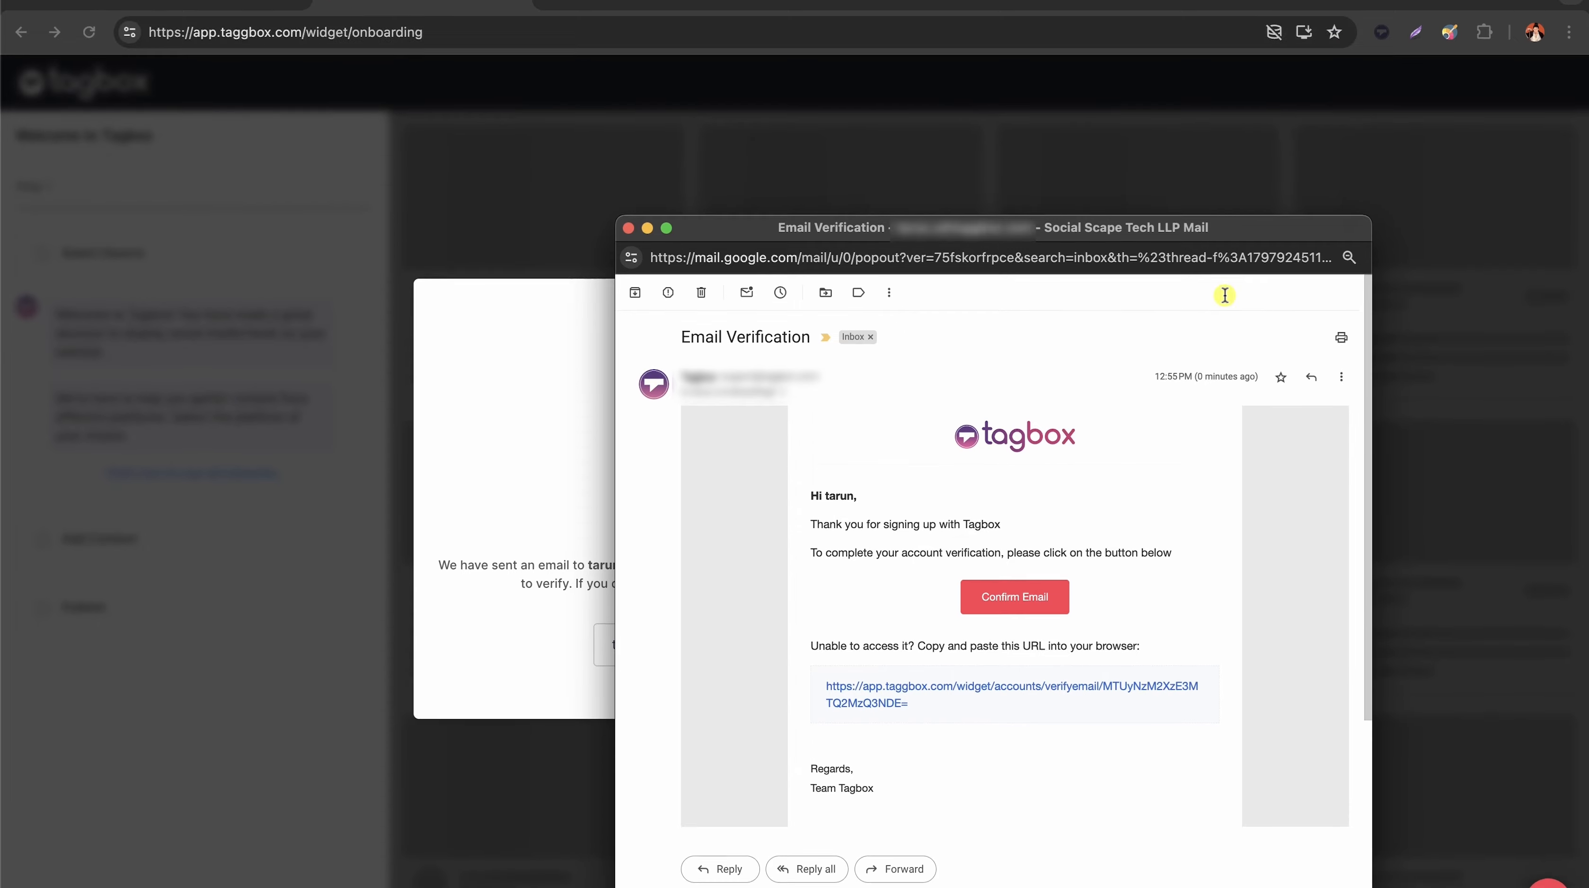
click(1001, 596)
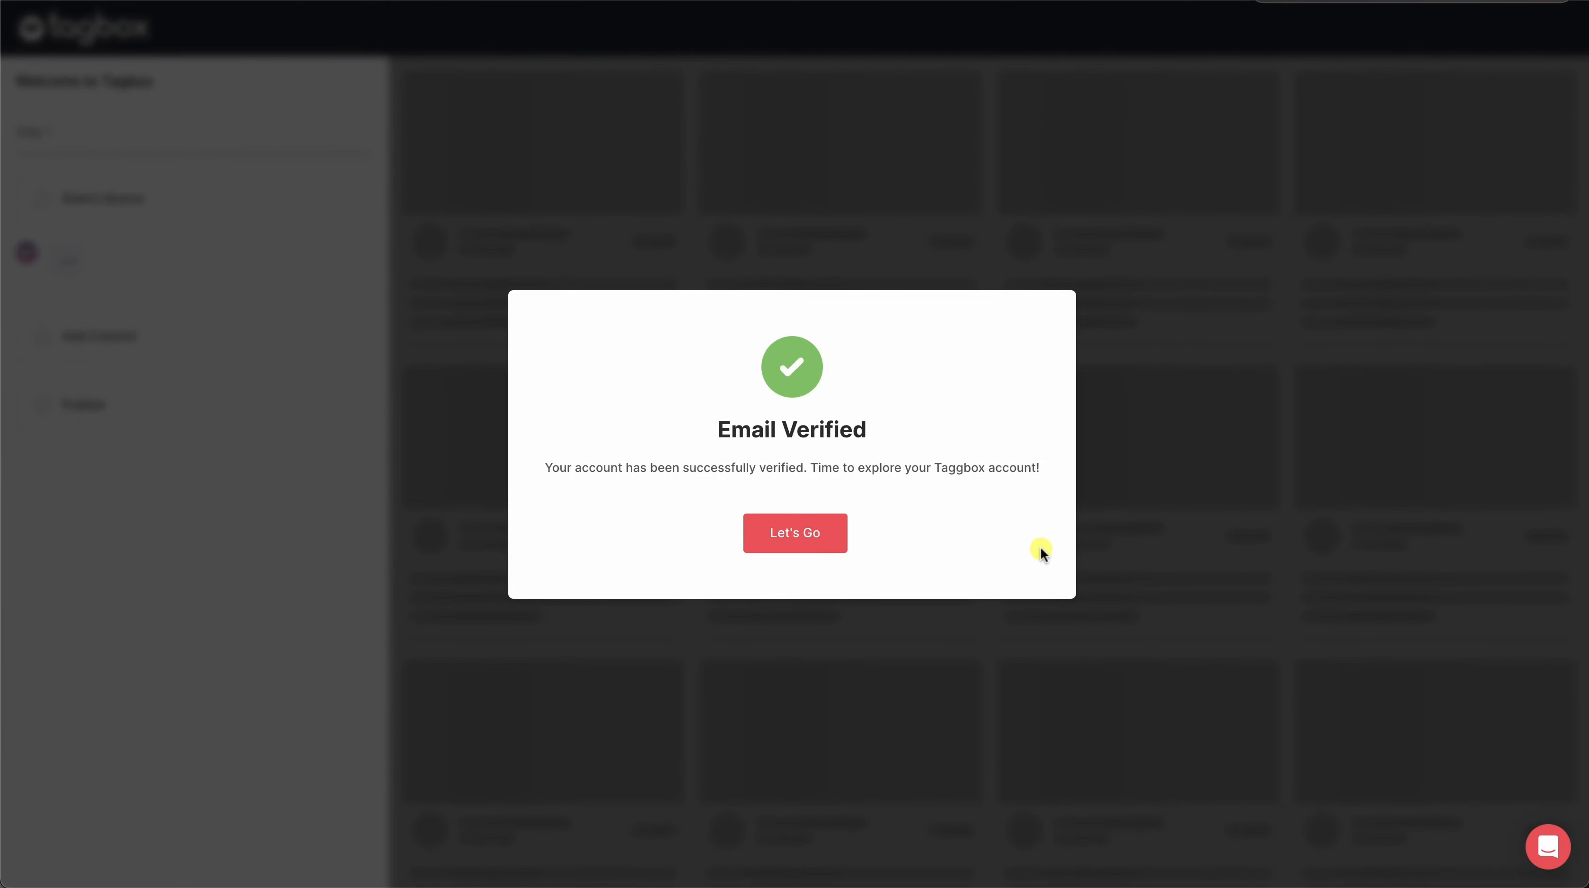
click(831, 540)
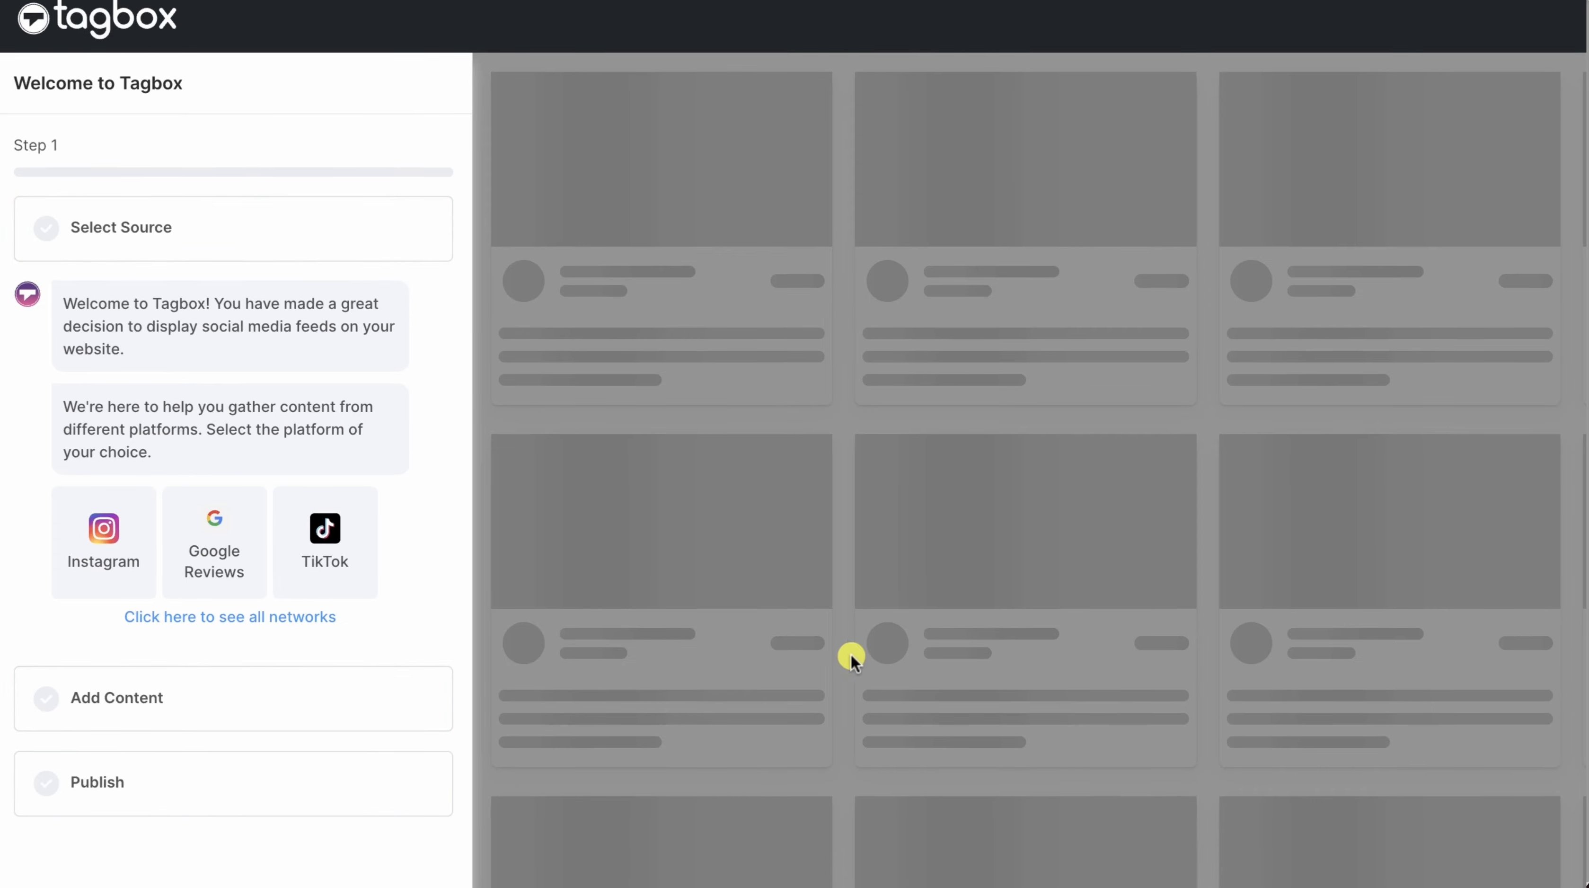
Step: Choose Google Reviews as the feed source from the full network list and set the collection type to Places
click(334, 618)
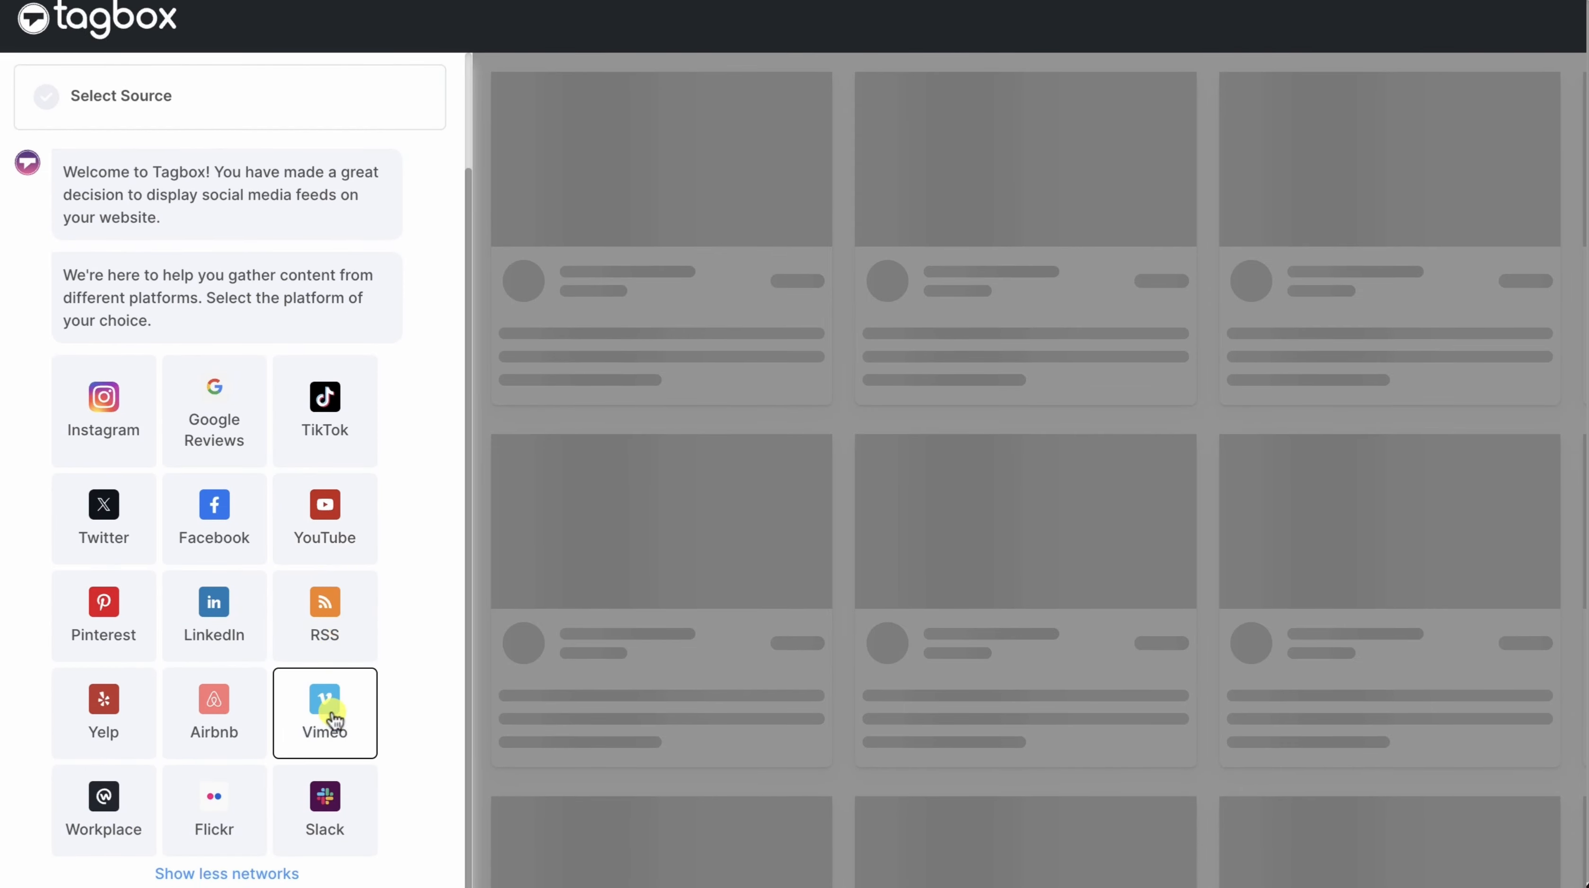
click(223, 444)
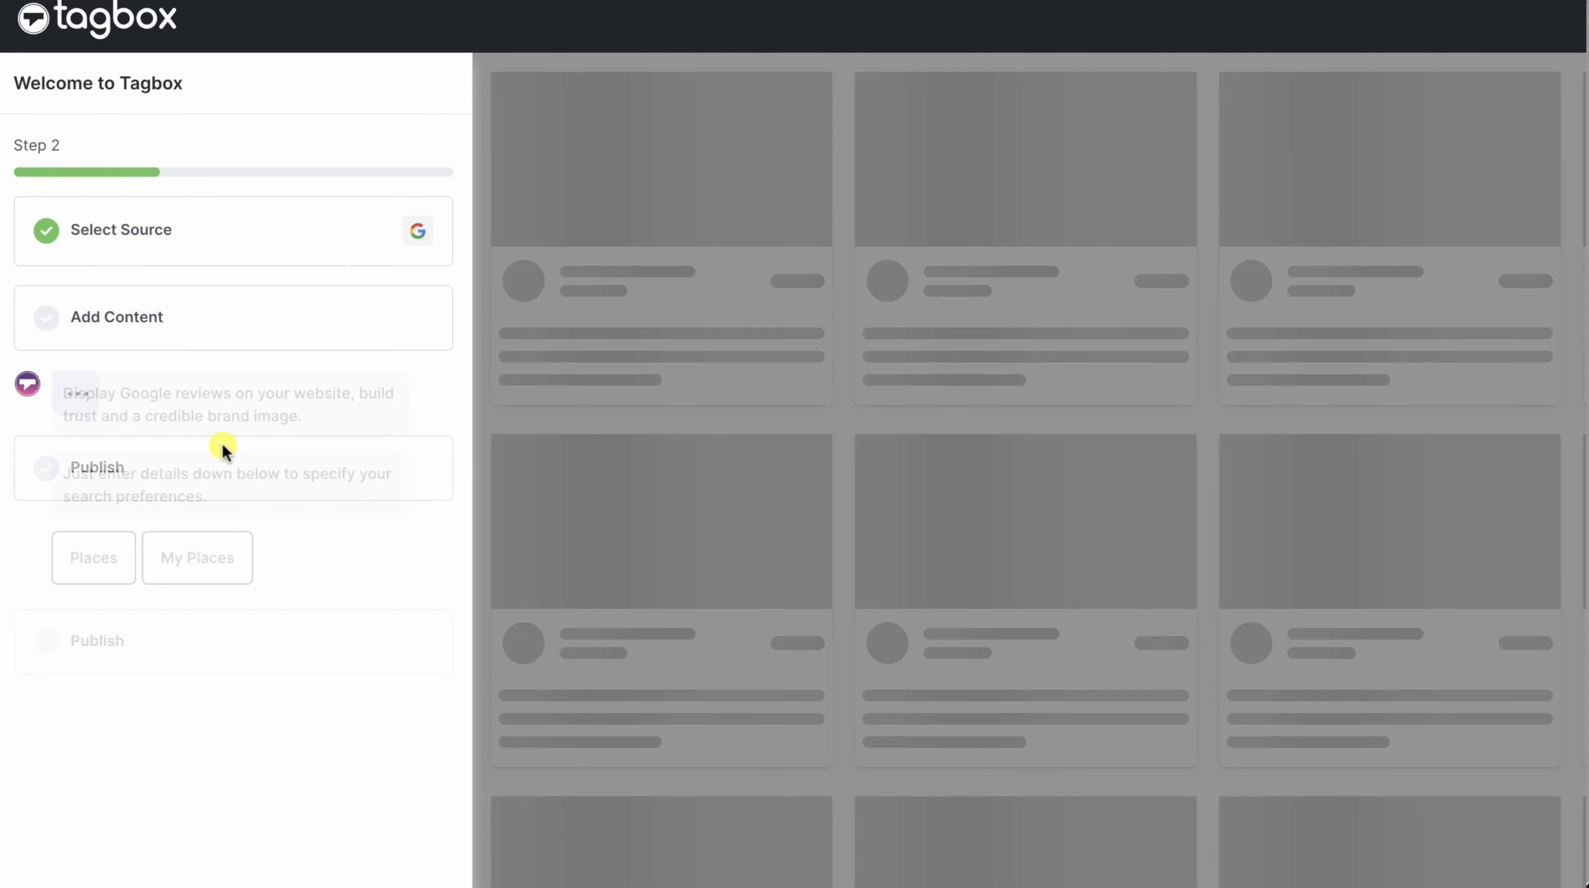
click(93, 556)
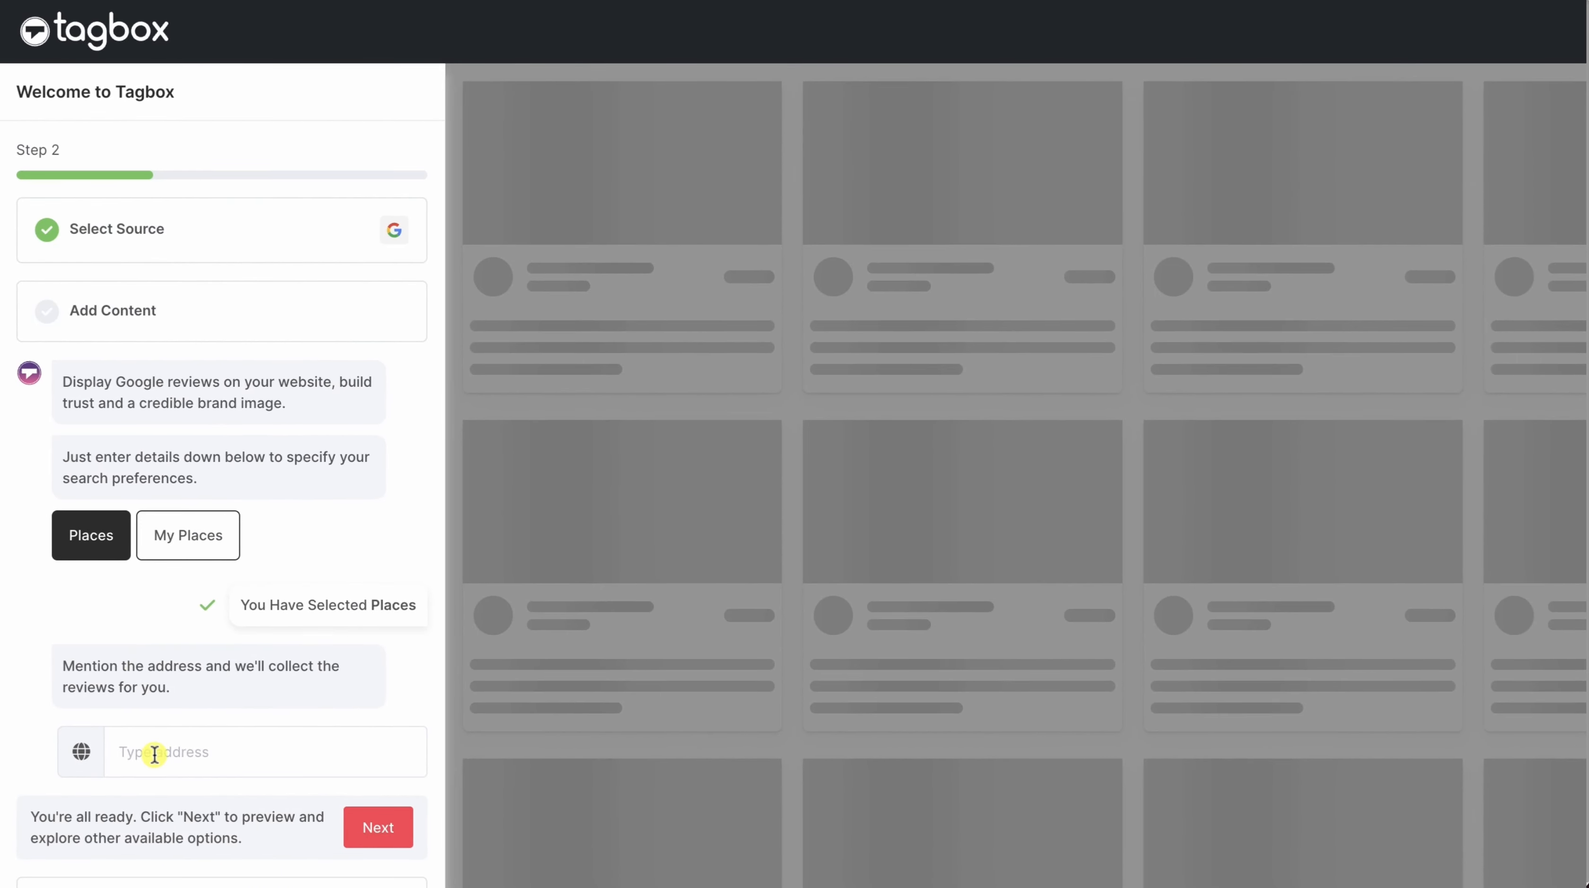
click(195, 553)
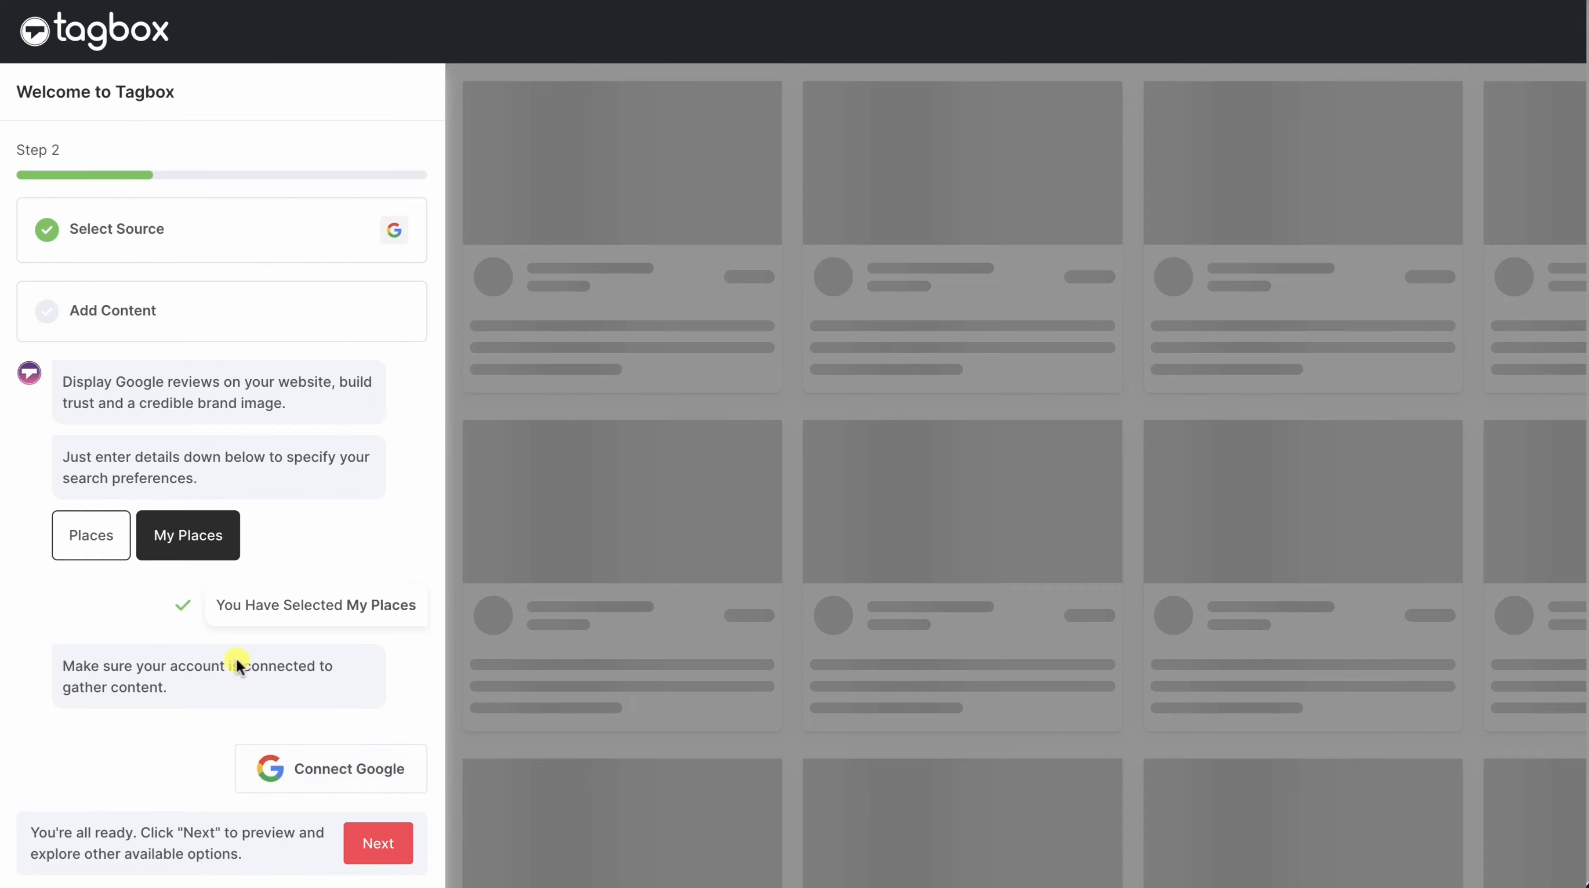
click(115, 555)
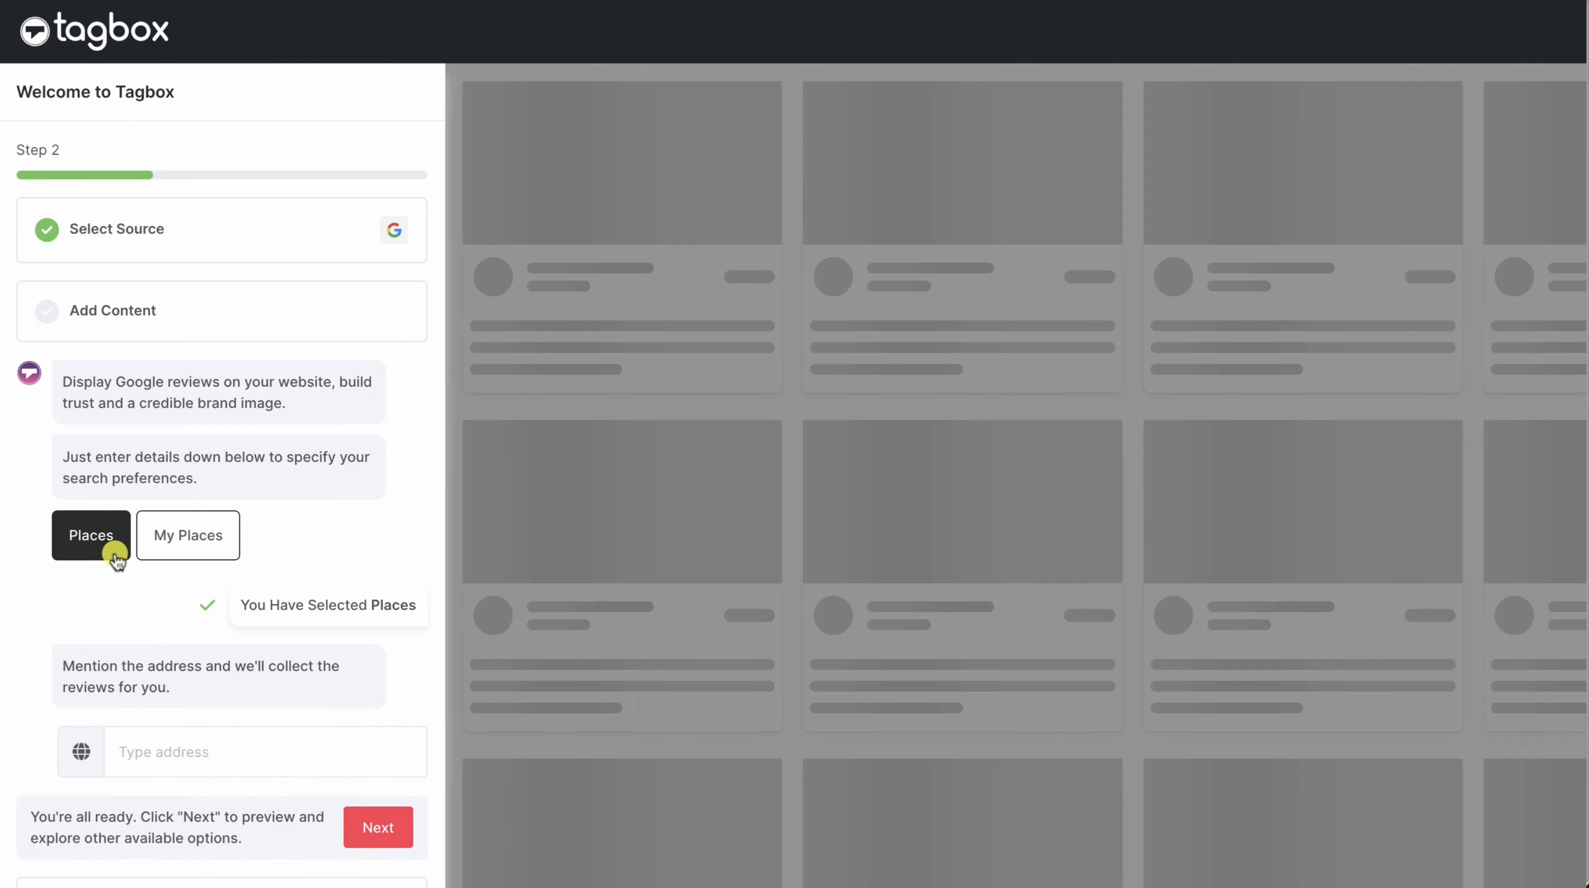
Step: Search the place address for "towns end", choose Towns End Coffee Co in Townsend, TN, USA, and generate the review feed
click(150, 749)
text(towns)
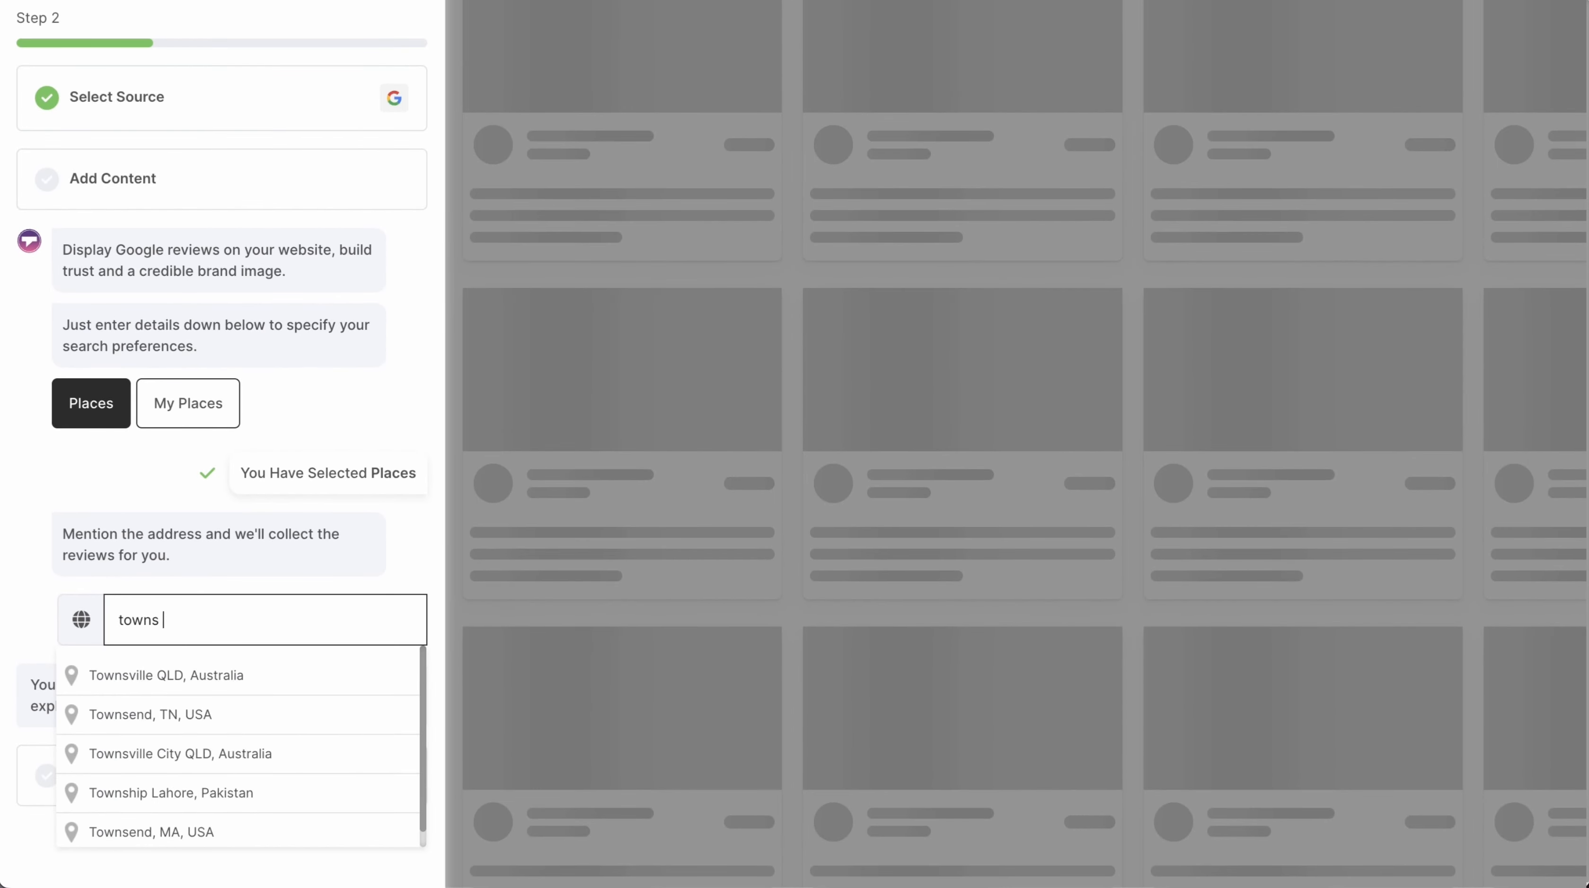
text( end)
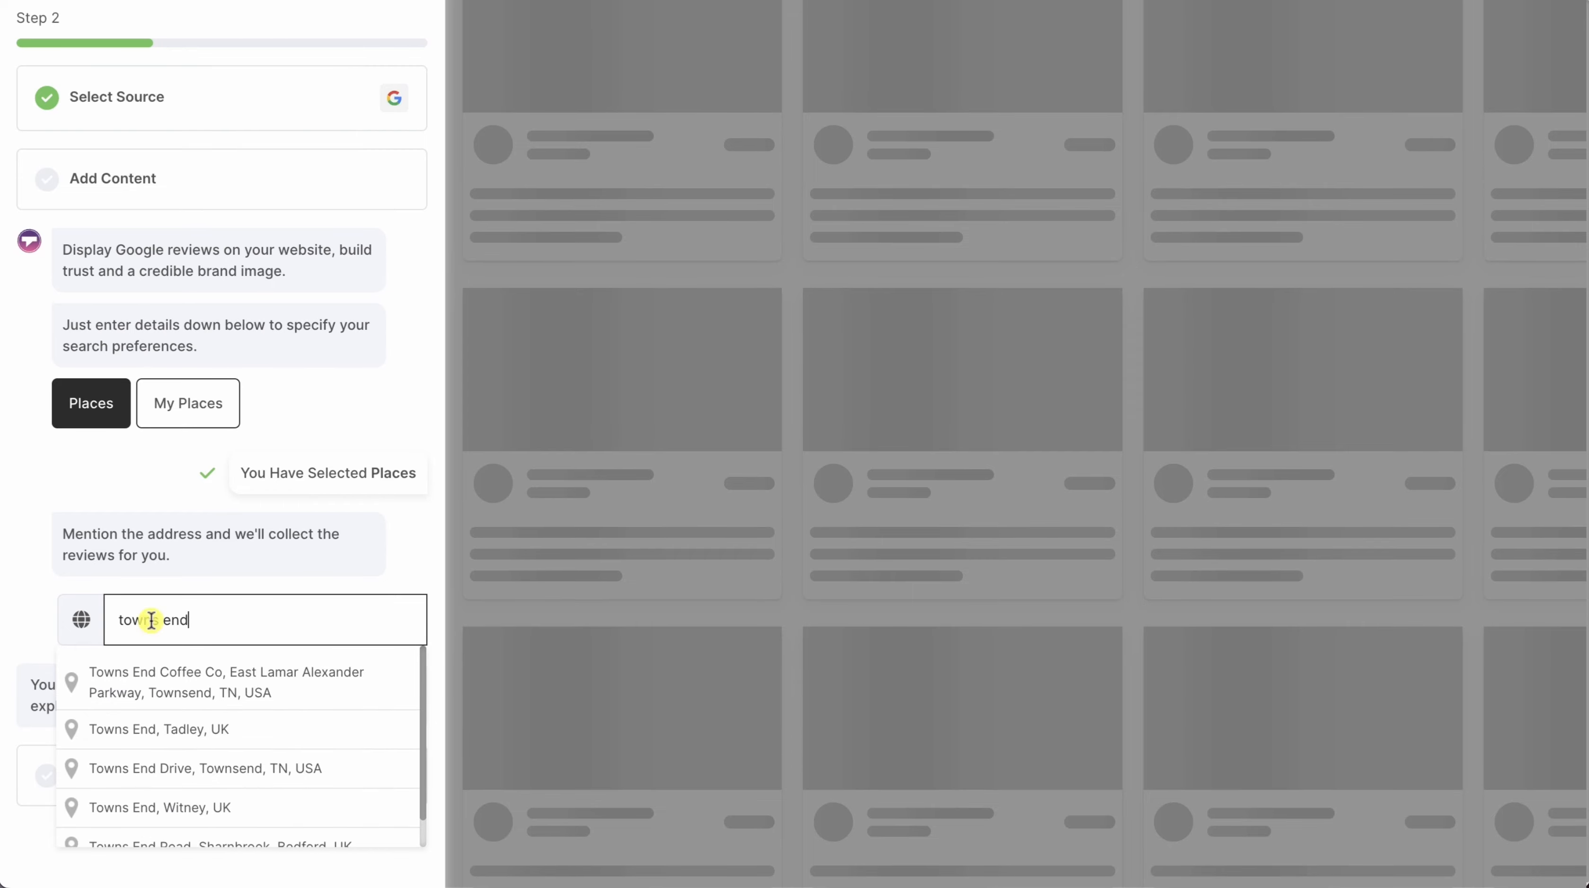
click(169, 694)
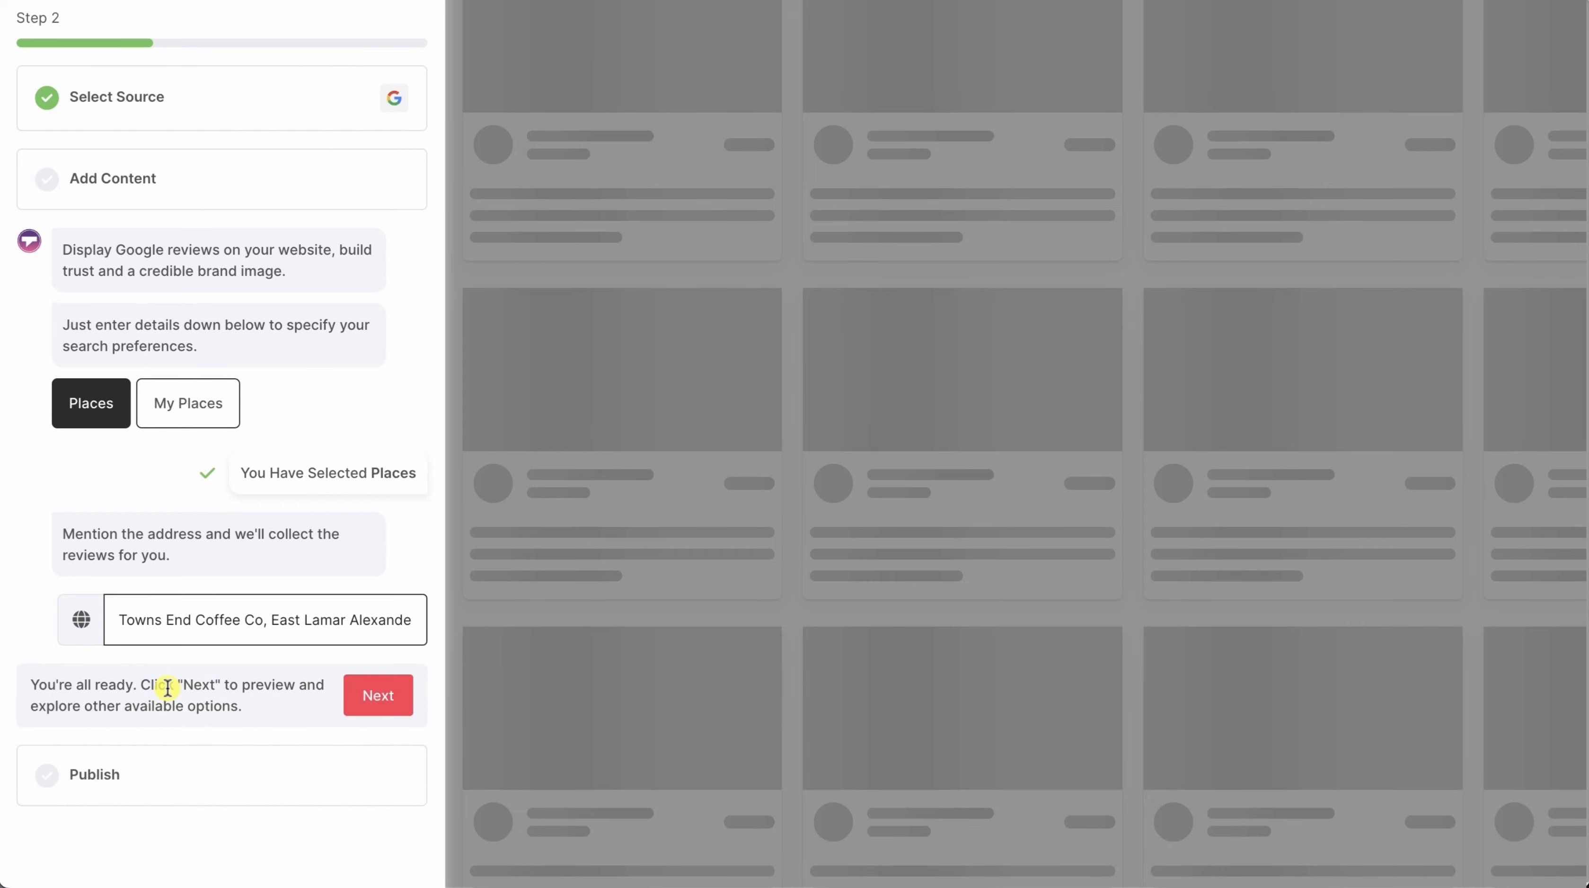
click(351, 700)
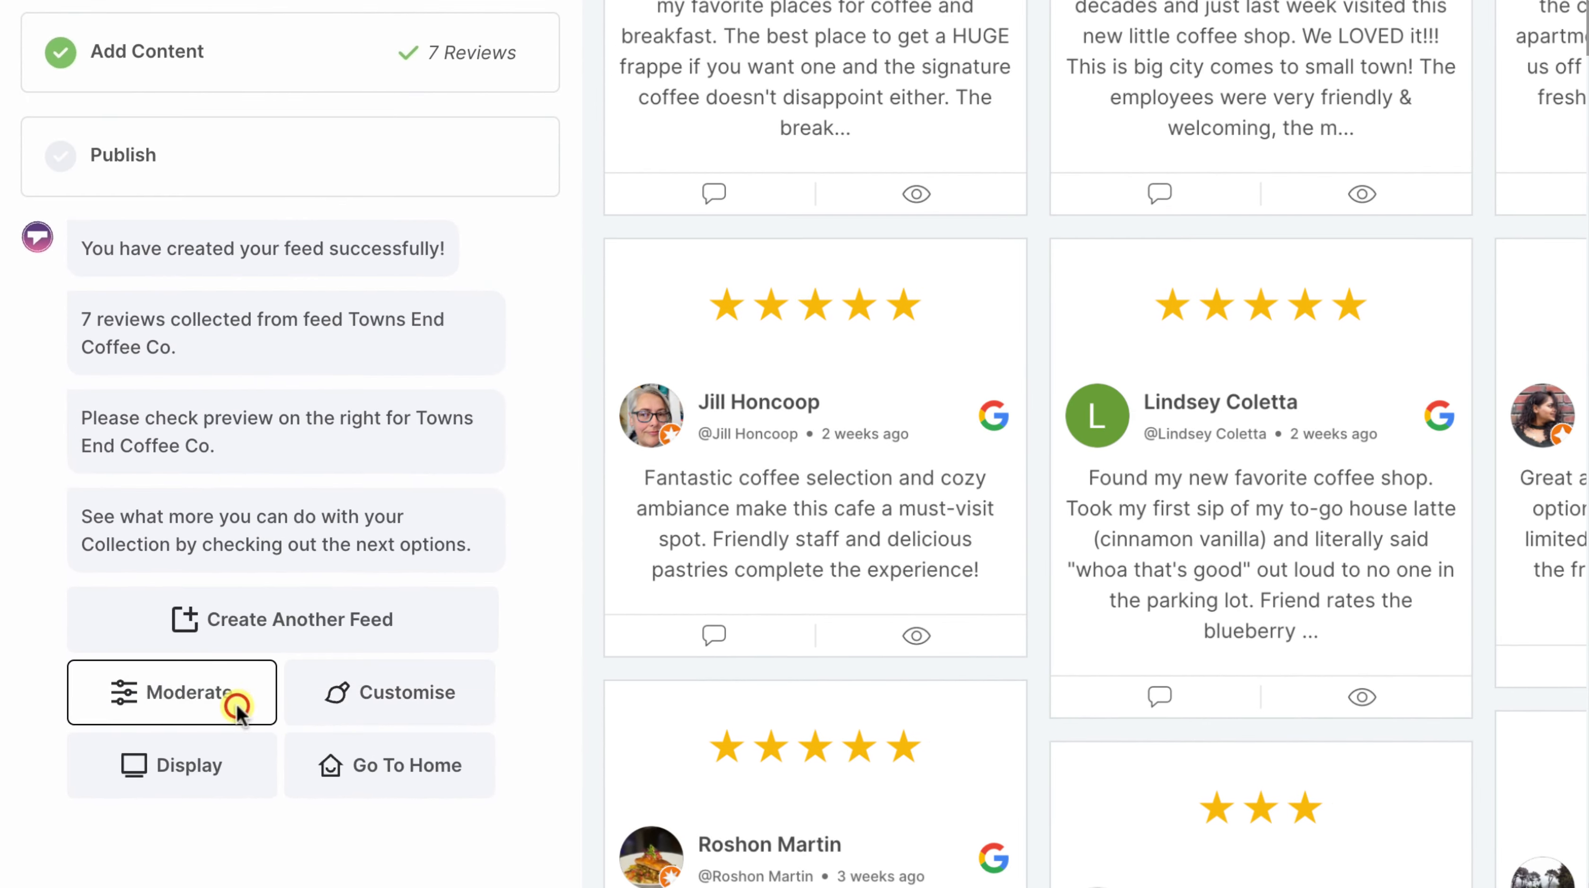
Step: Open the feed's moderation view and make two five-star reviews without text private
click(236, 705)
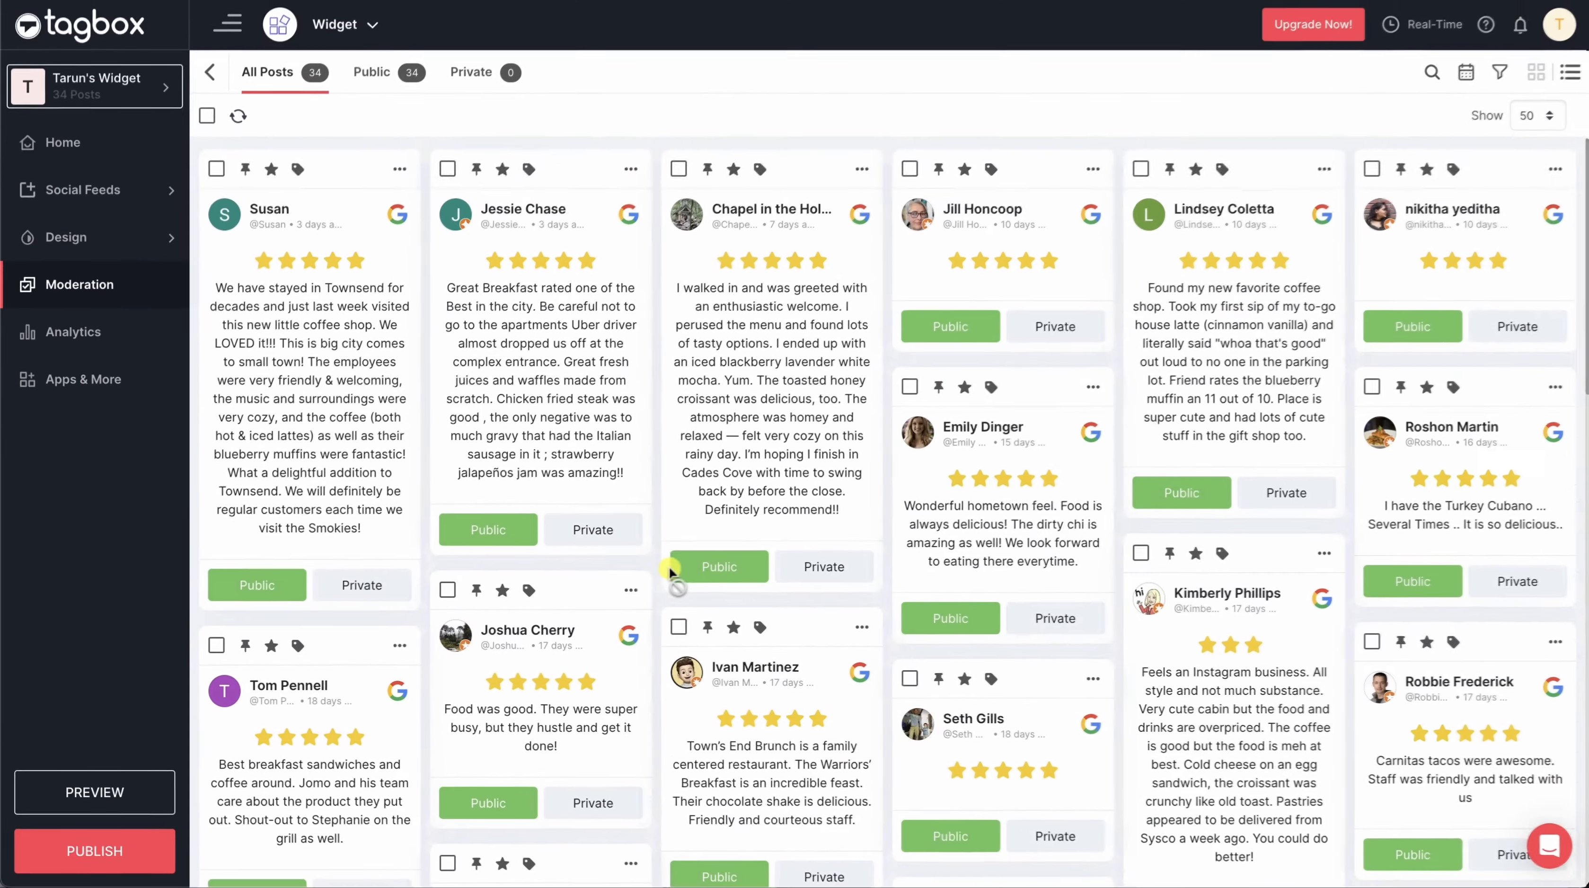
scroll(672, 572, down, 5)
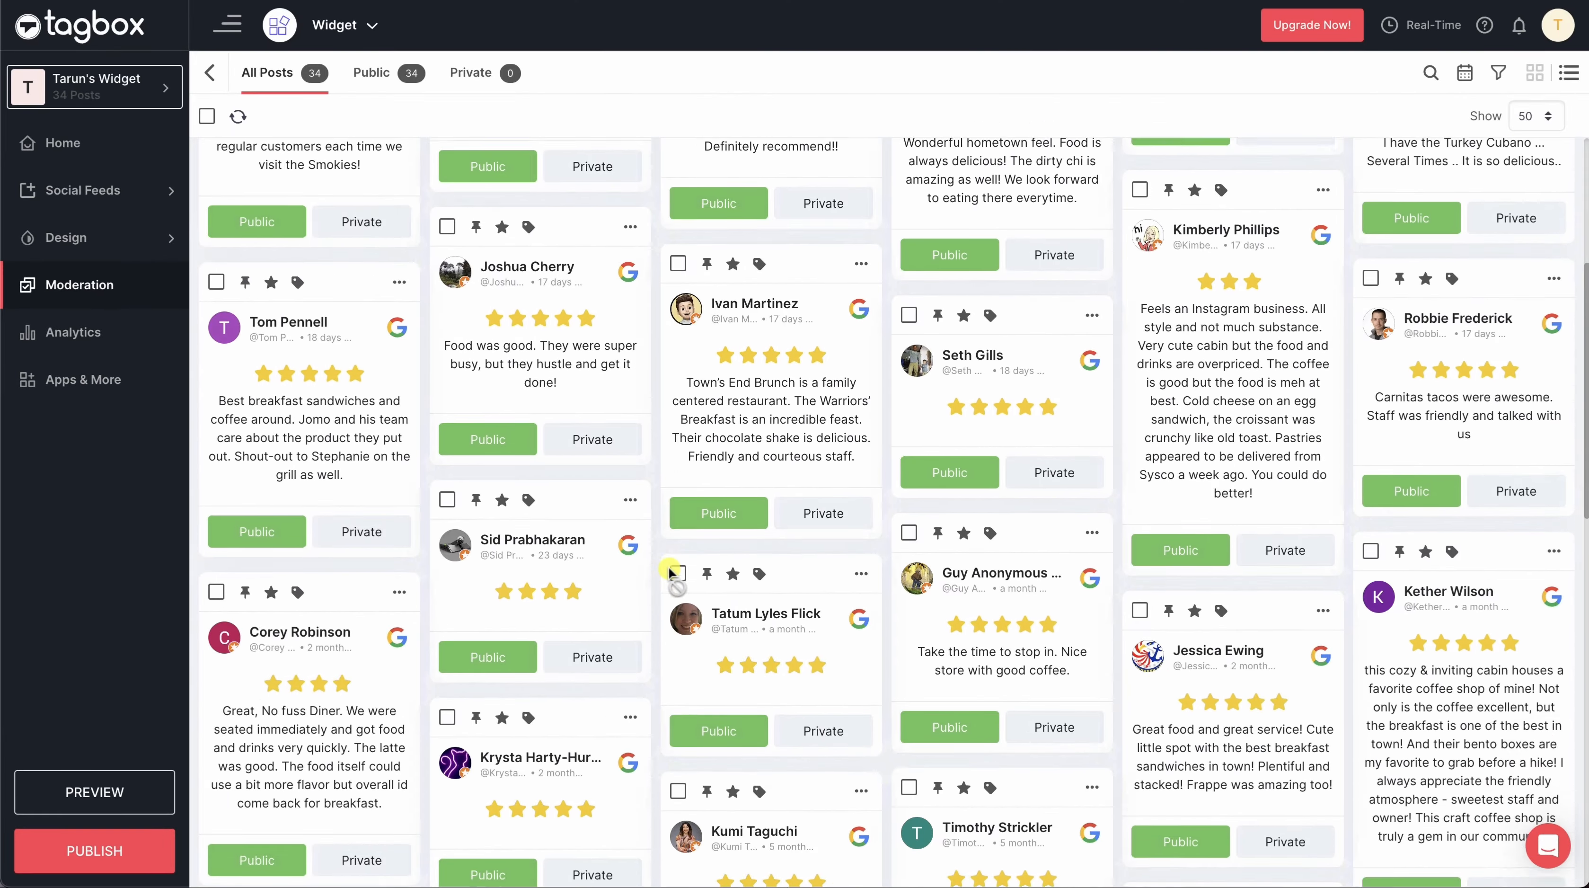
scroll(672, 570, down, 8)
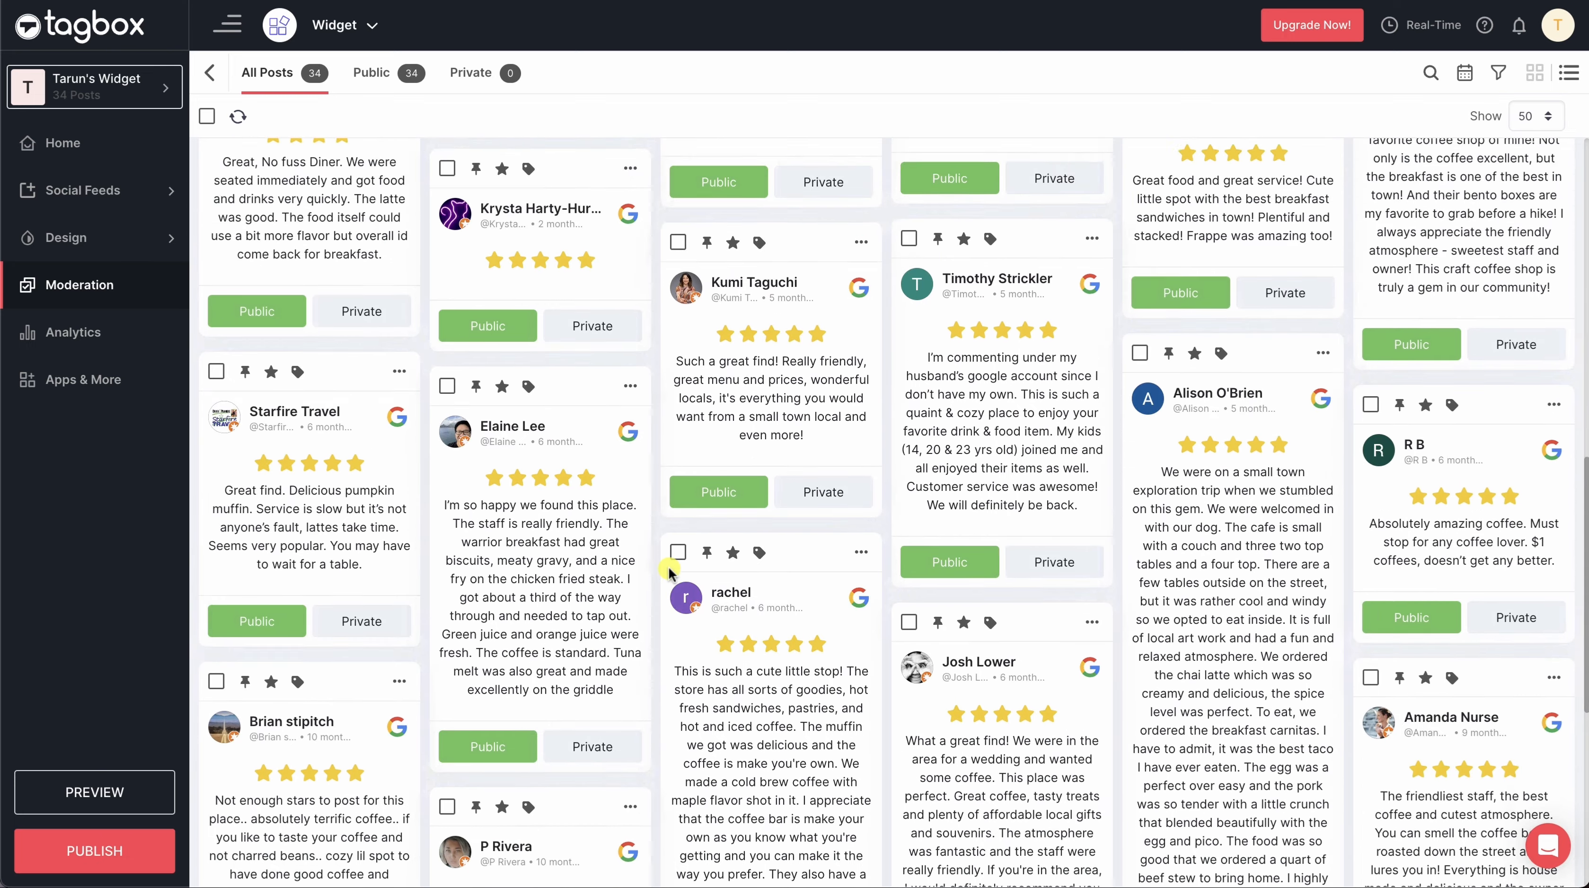
scroll(670, 571, up, 4)
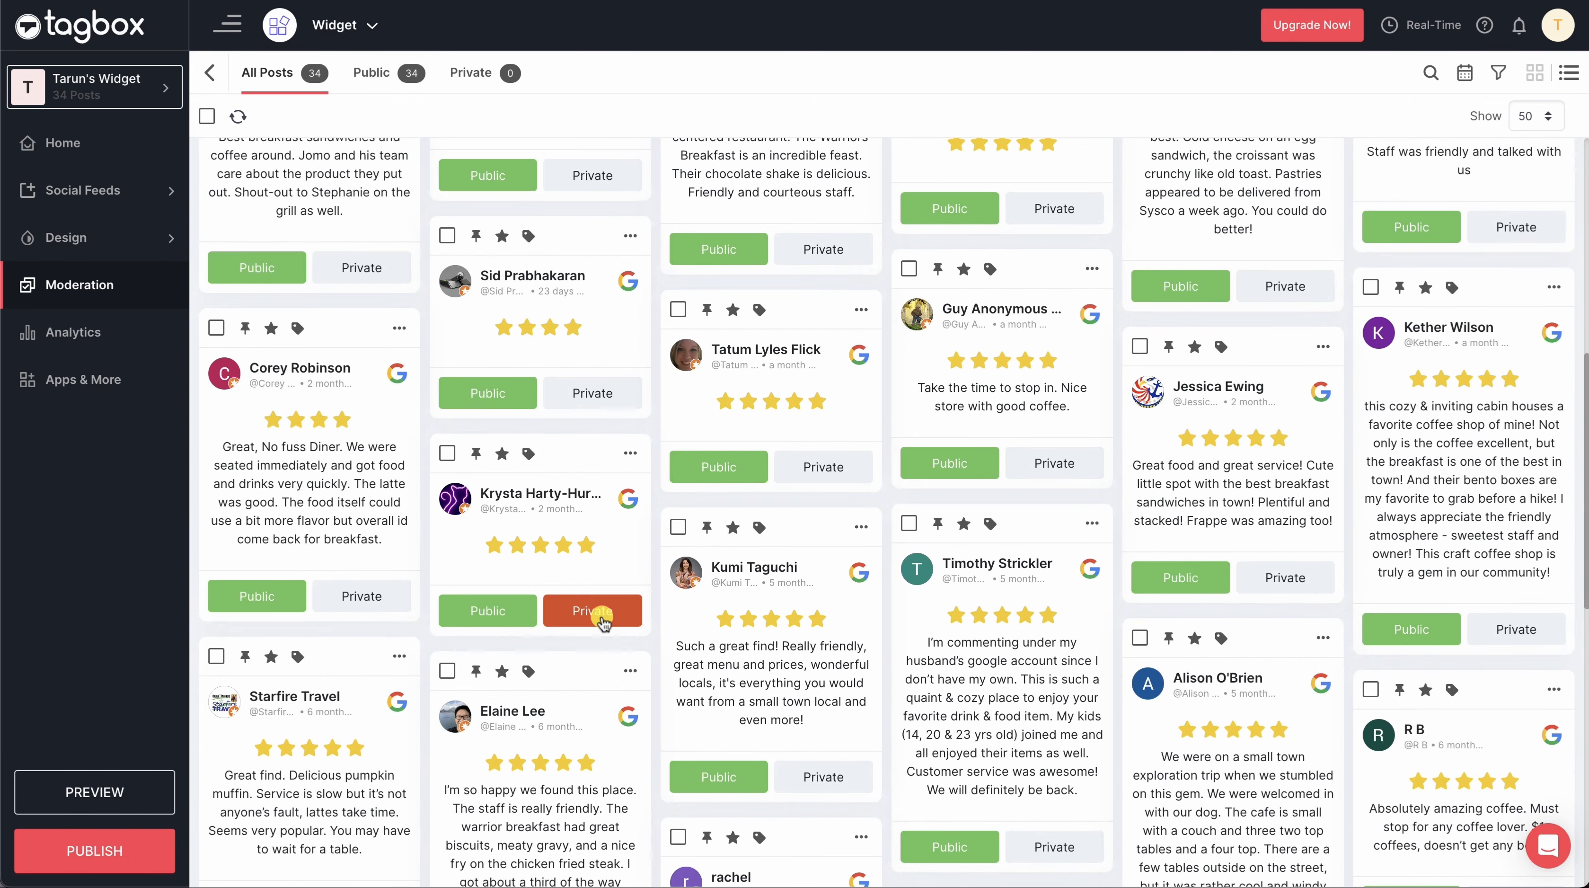
click(600, 616)
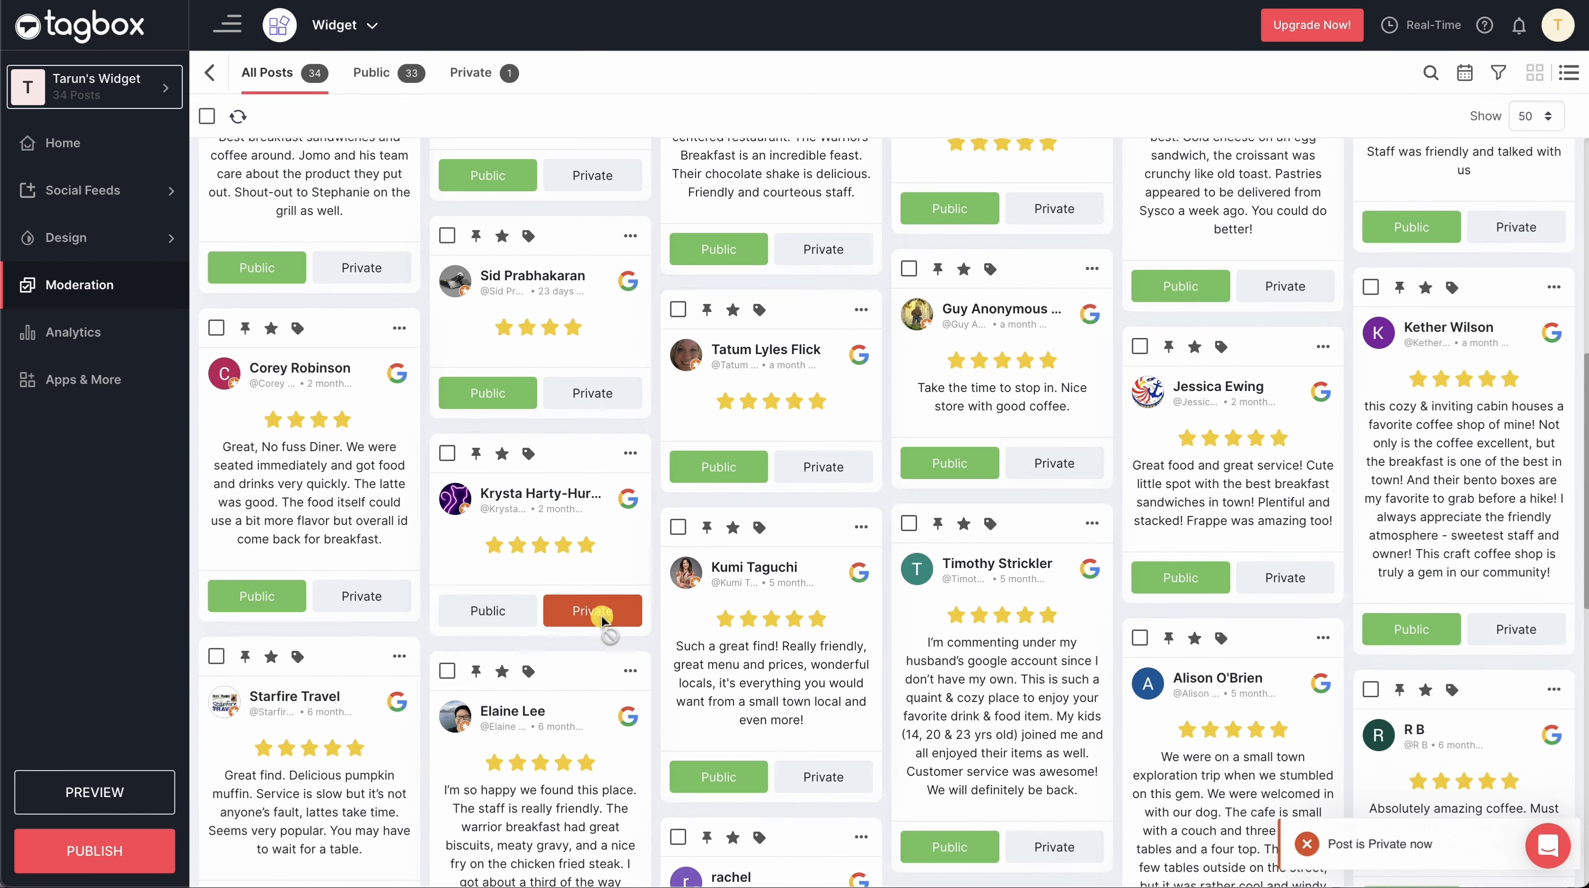
click(802, 472)
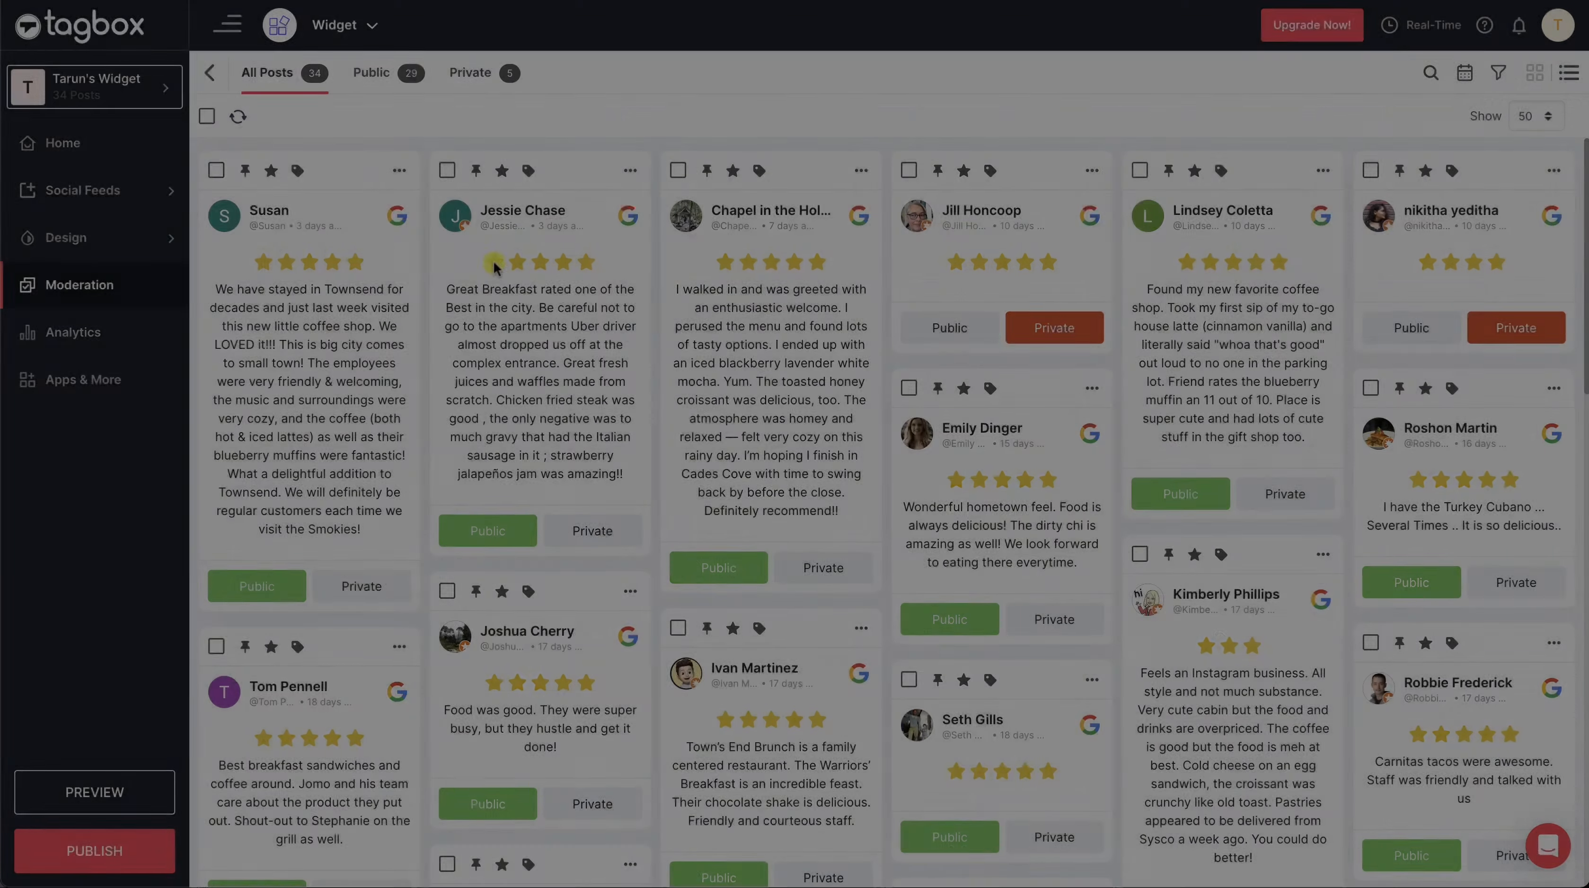
Step: Open the widget's design themes and apply a horizontal slider layout to the reviews
click(155, 241)
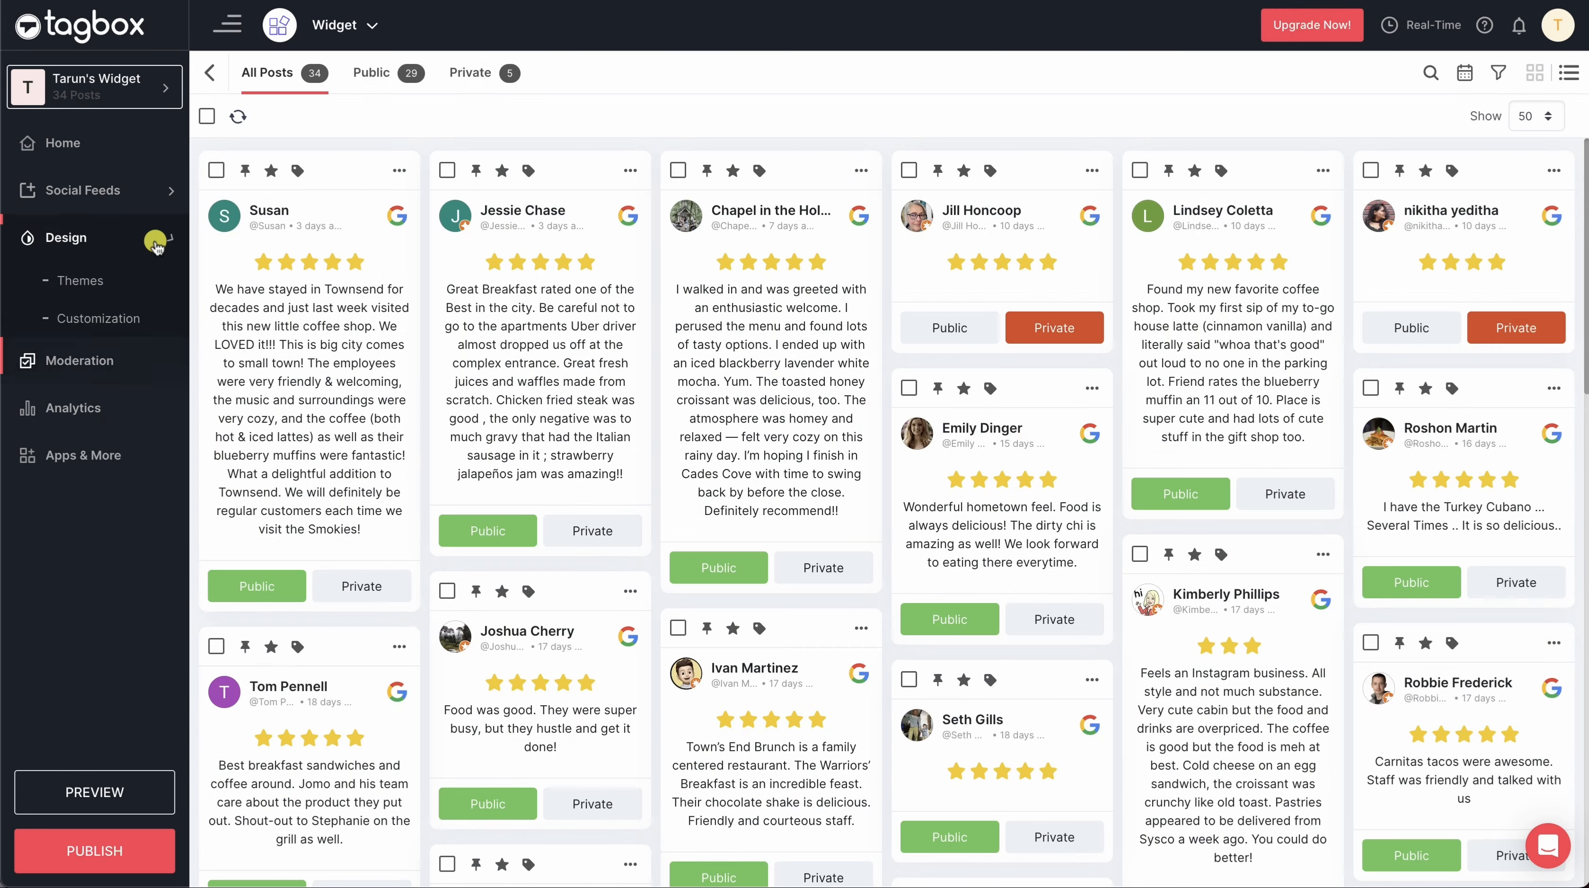
click(125, 274)
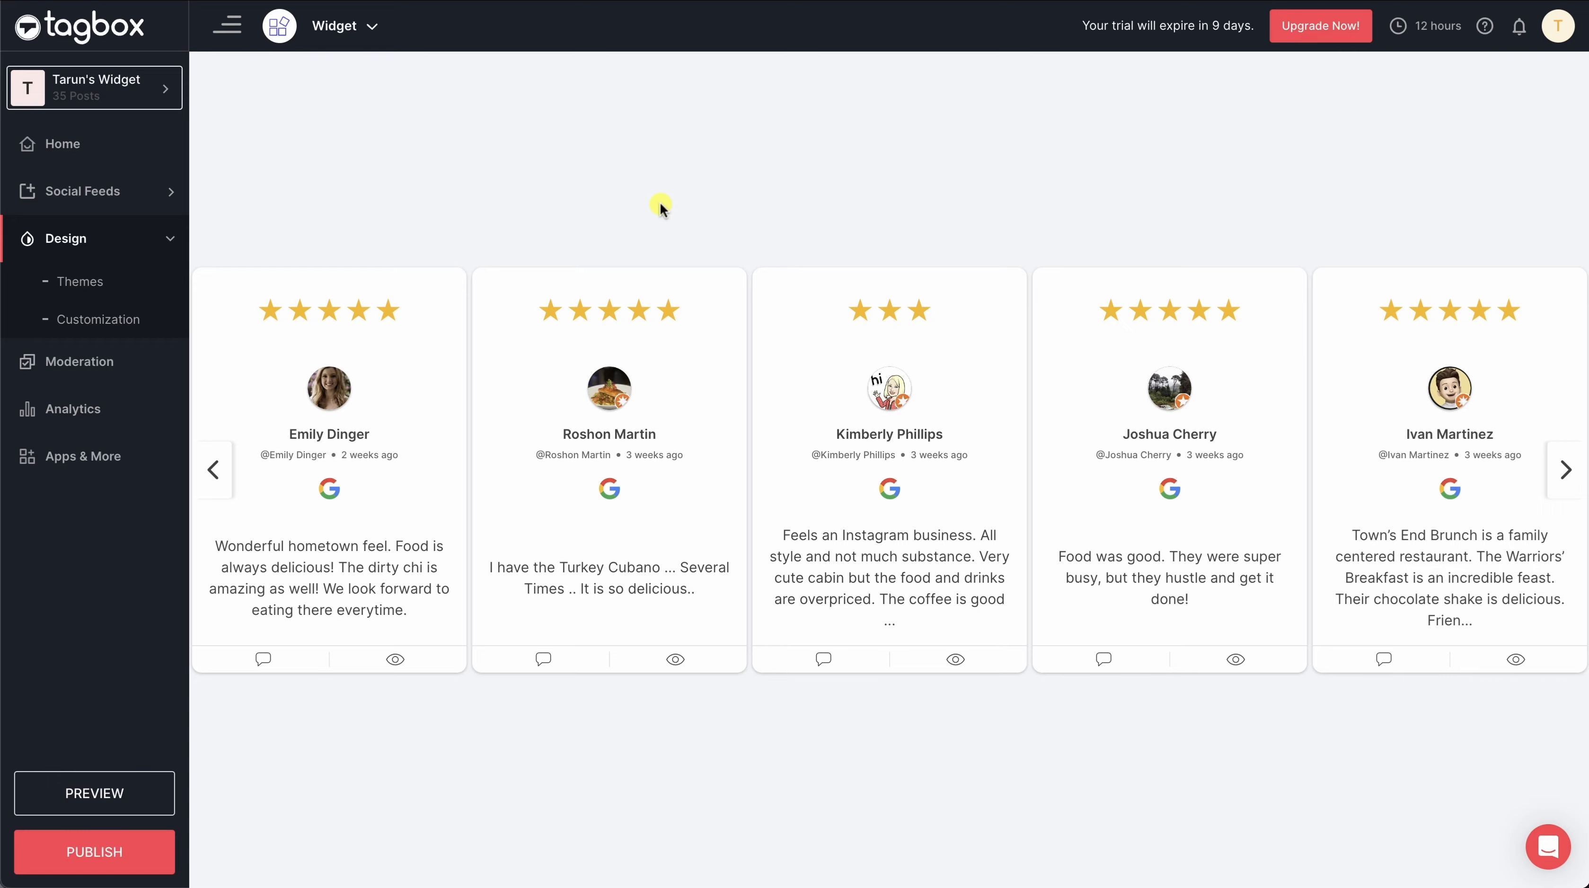
Step: Look through the background, banner and card style customization, enable Auto Slide in the theme settings and apply the settings
click(71, 325)
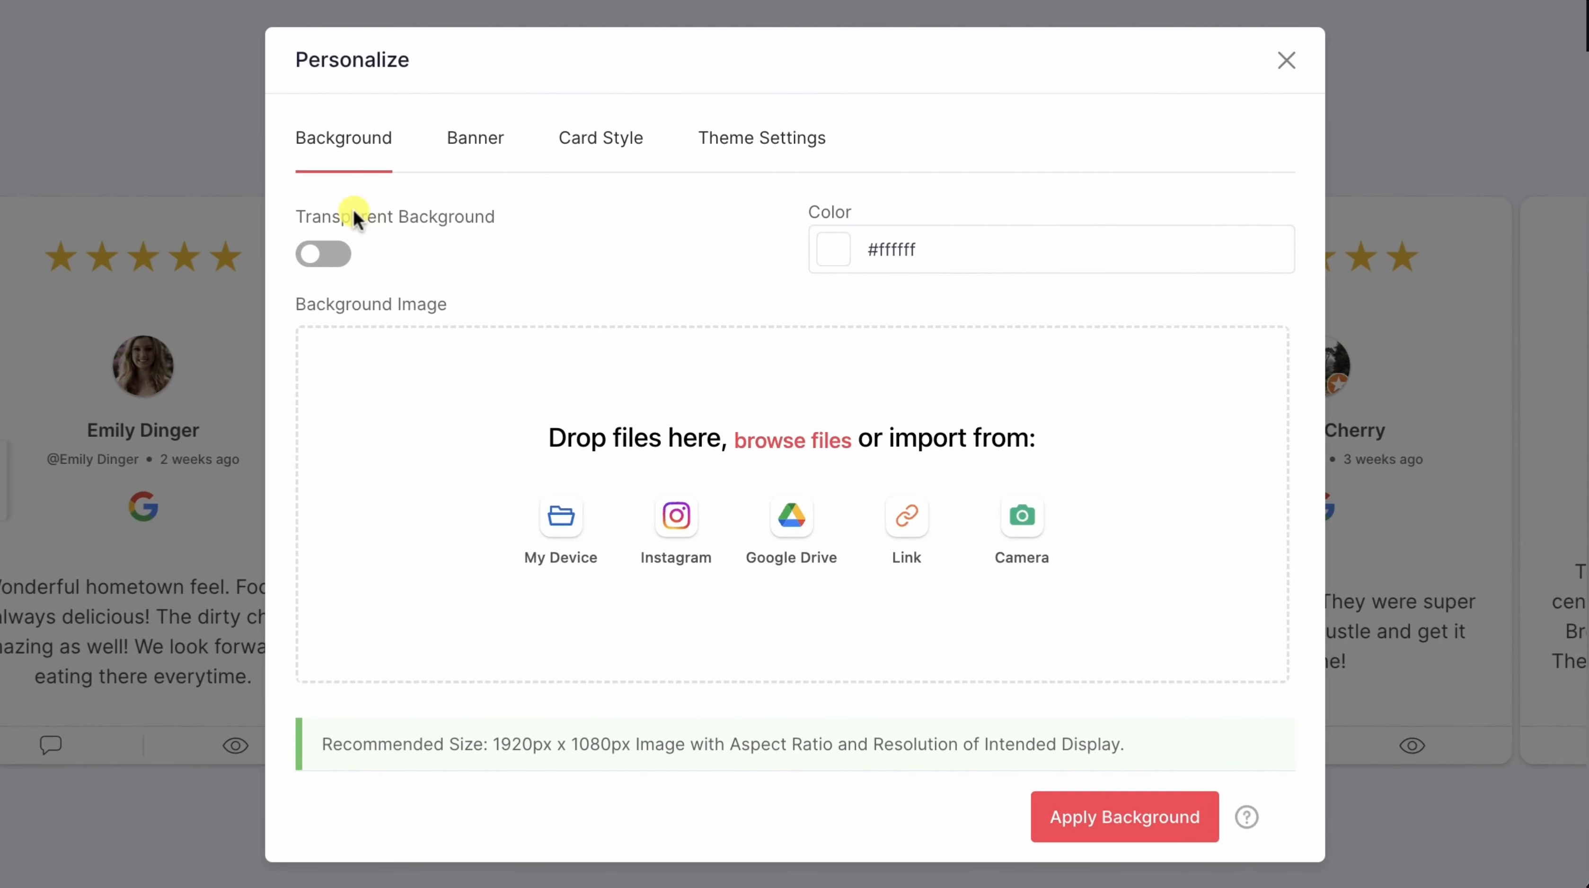
click(467, 160)
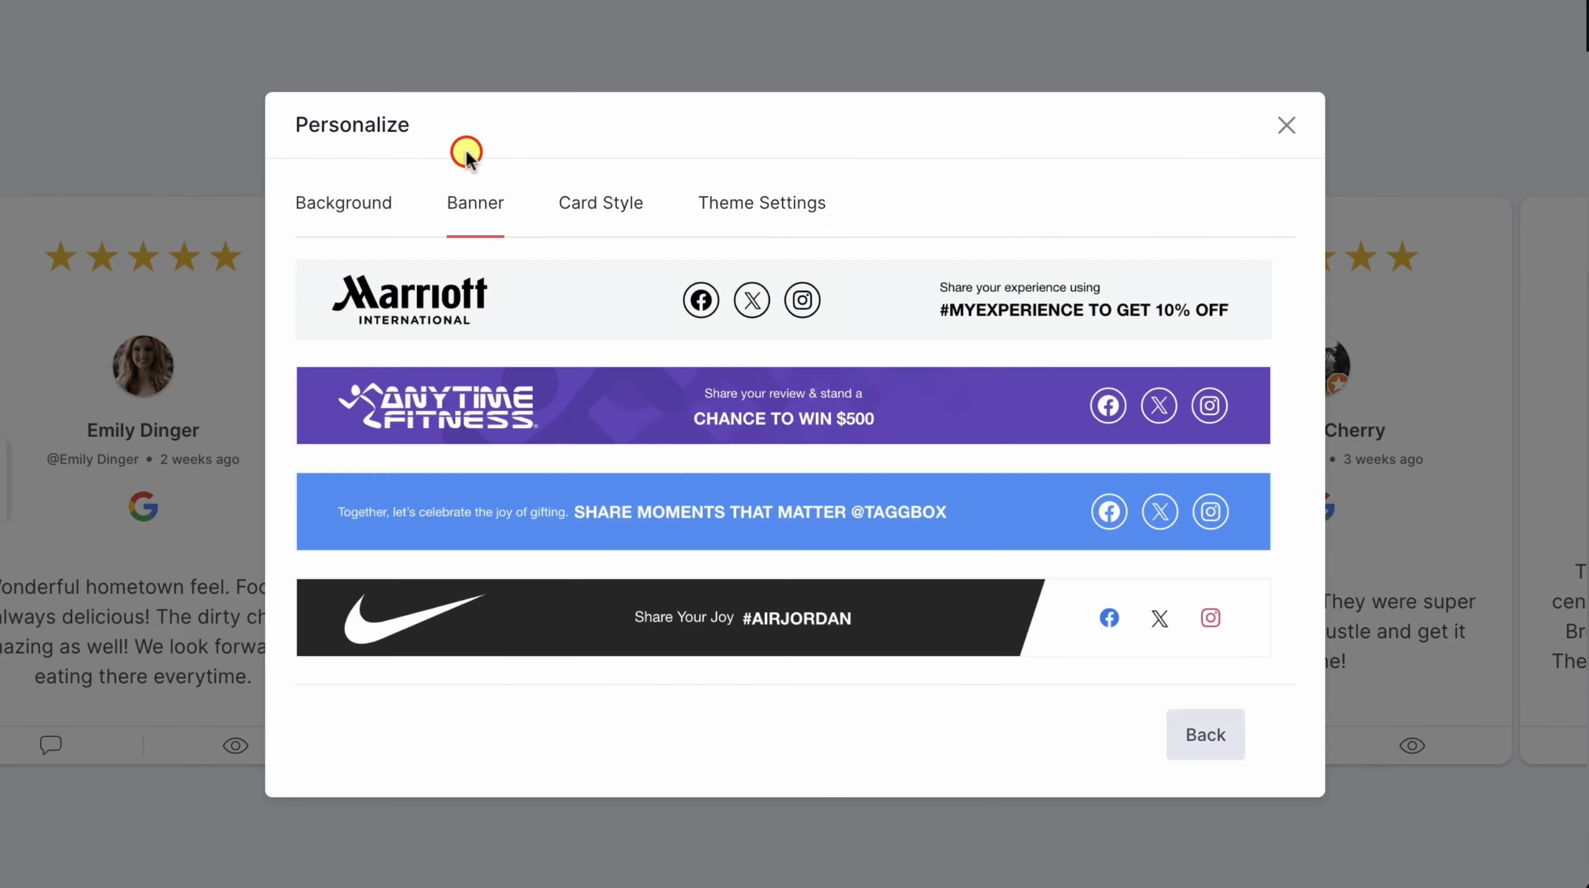
click(602, 232)
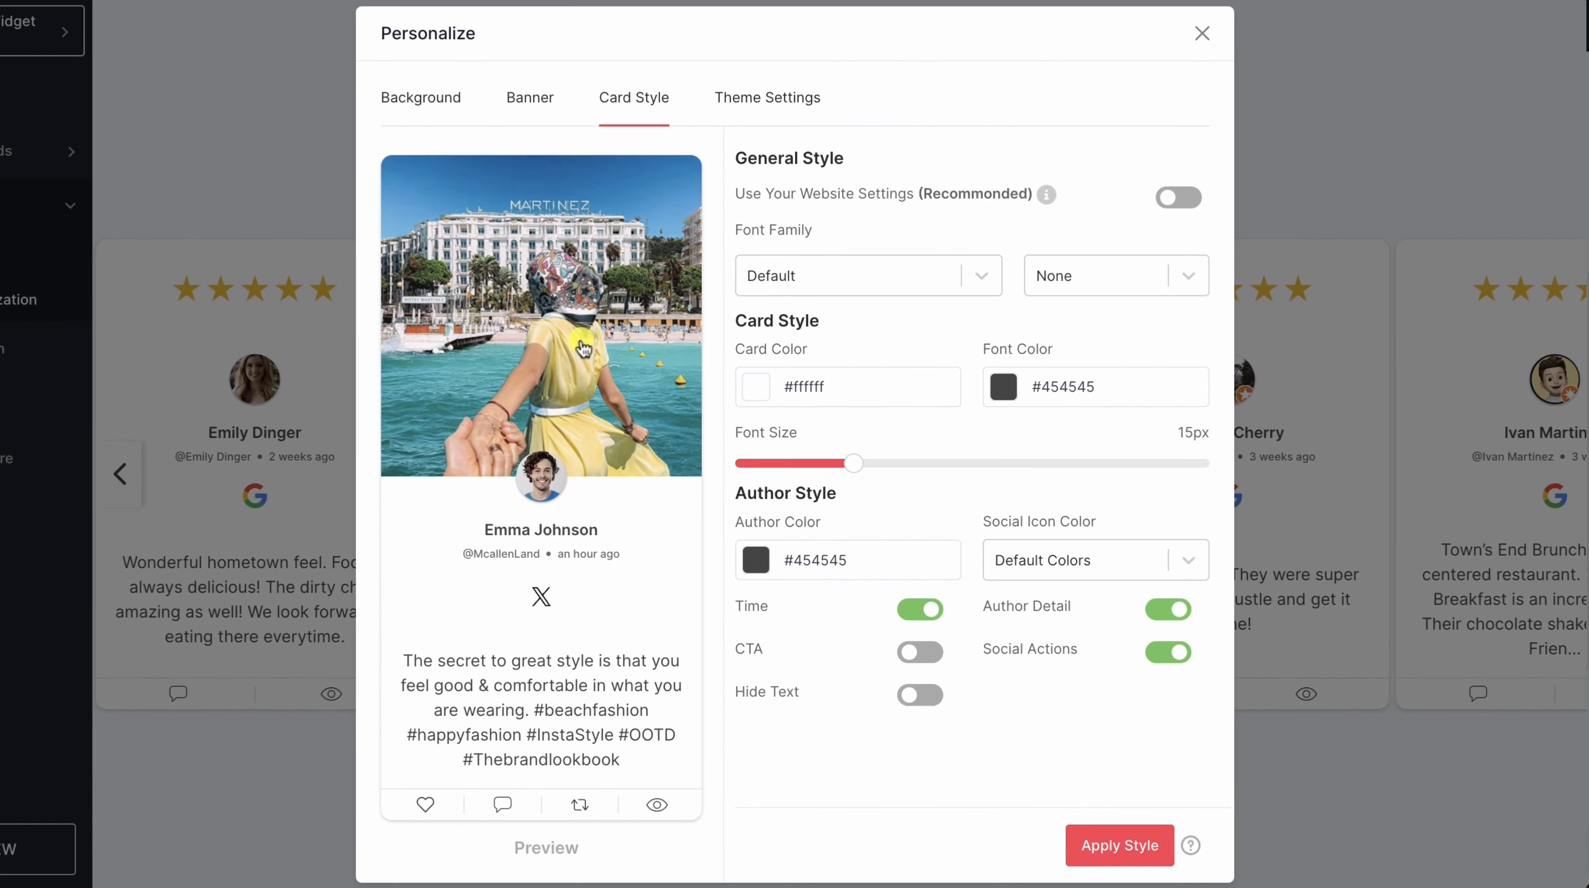
click(787, 121)
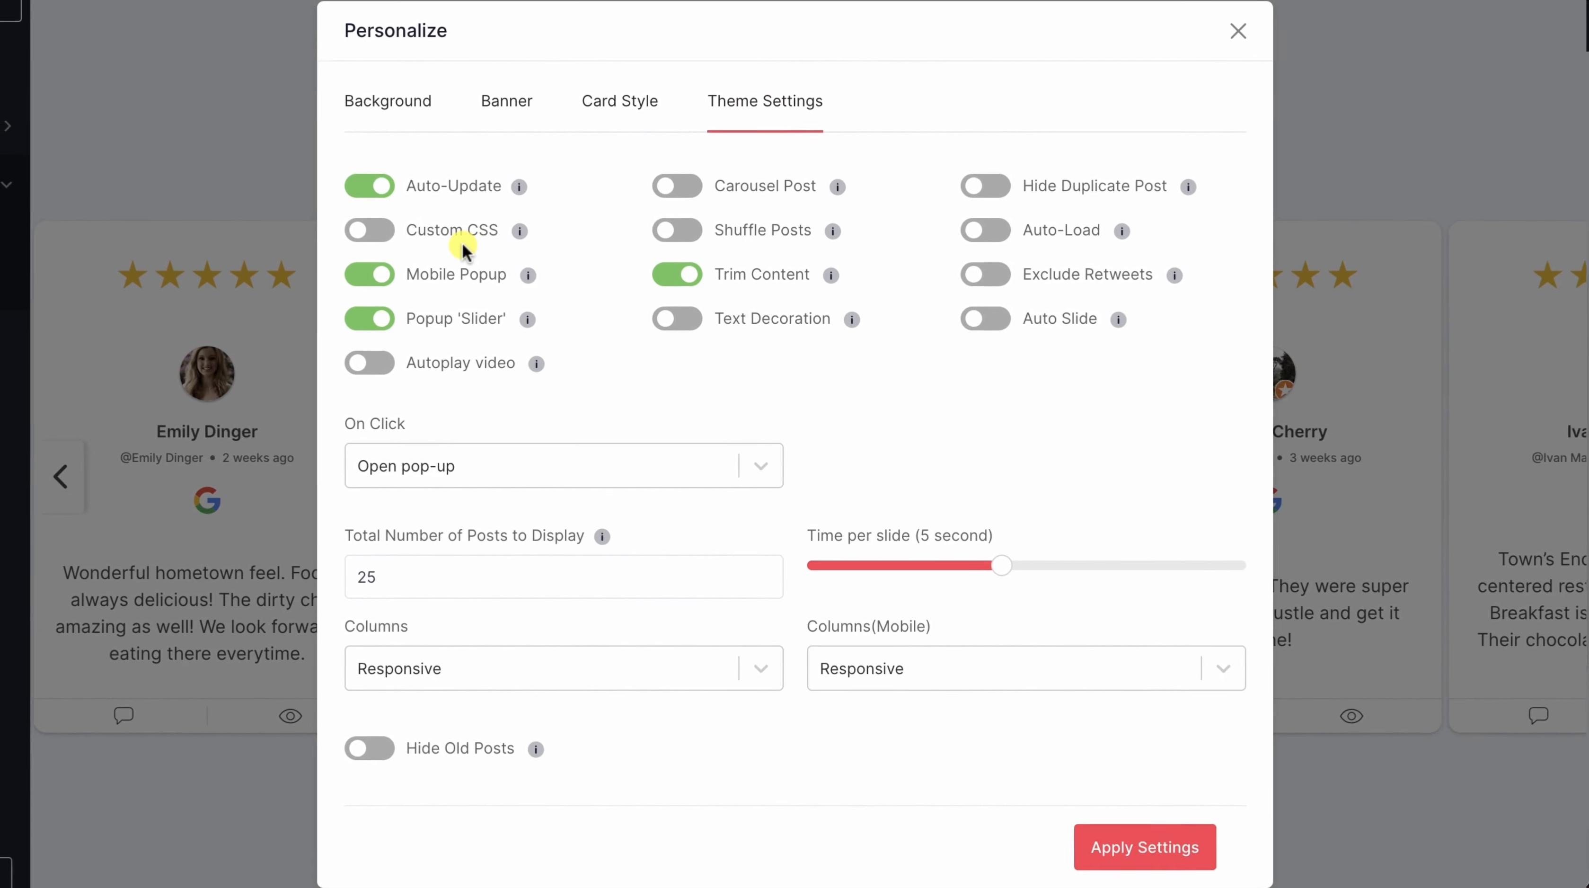
click(986, 318)
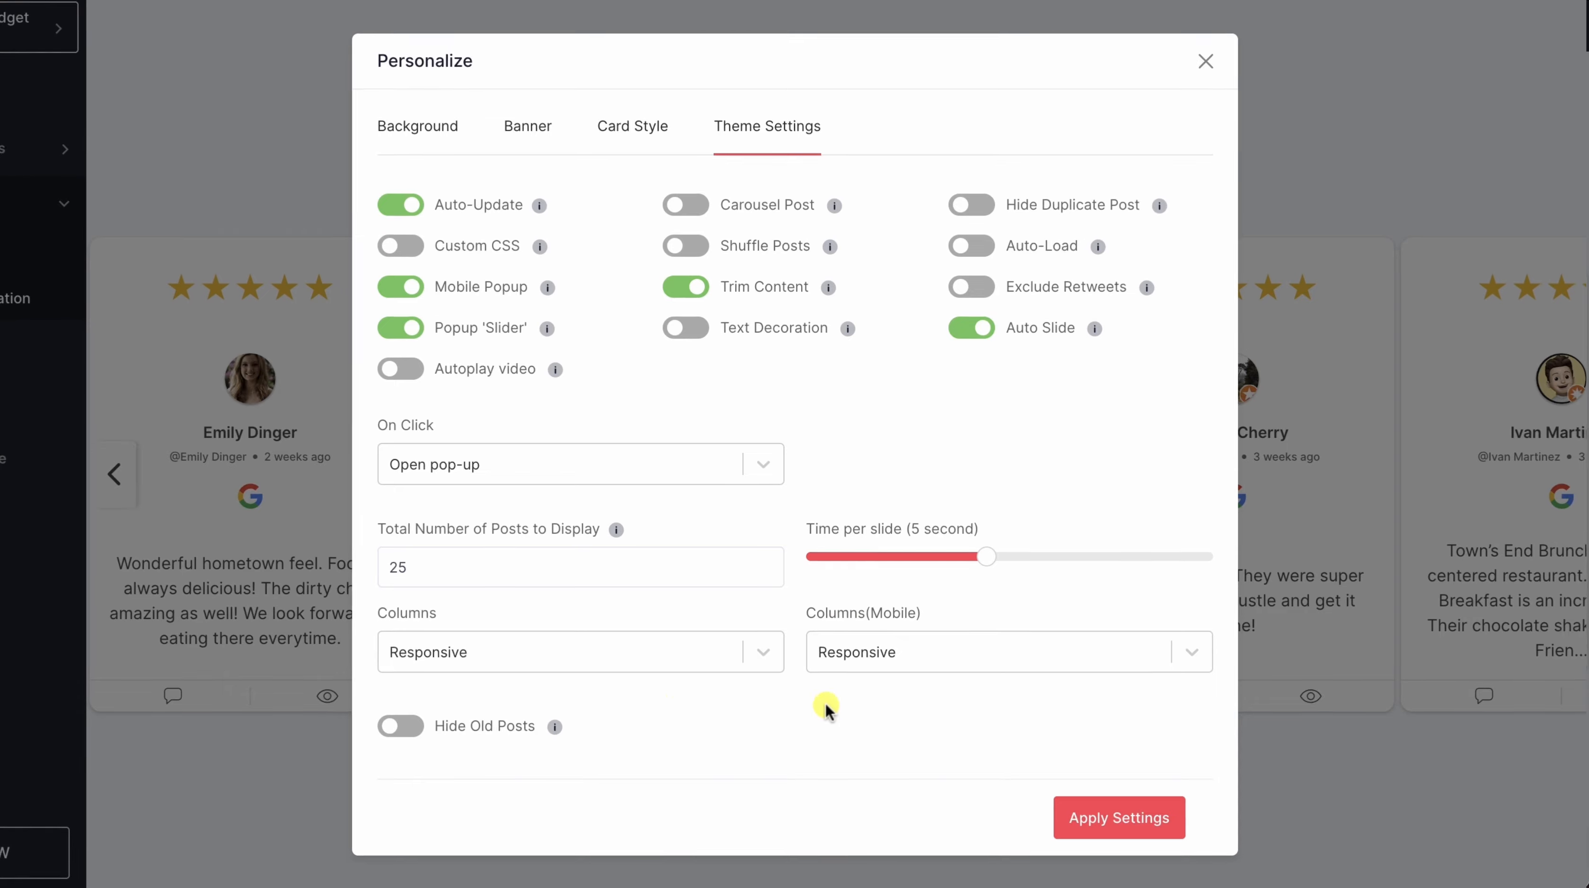
click(1148, 833)
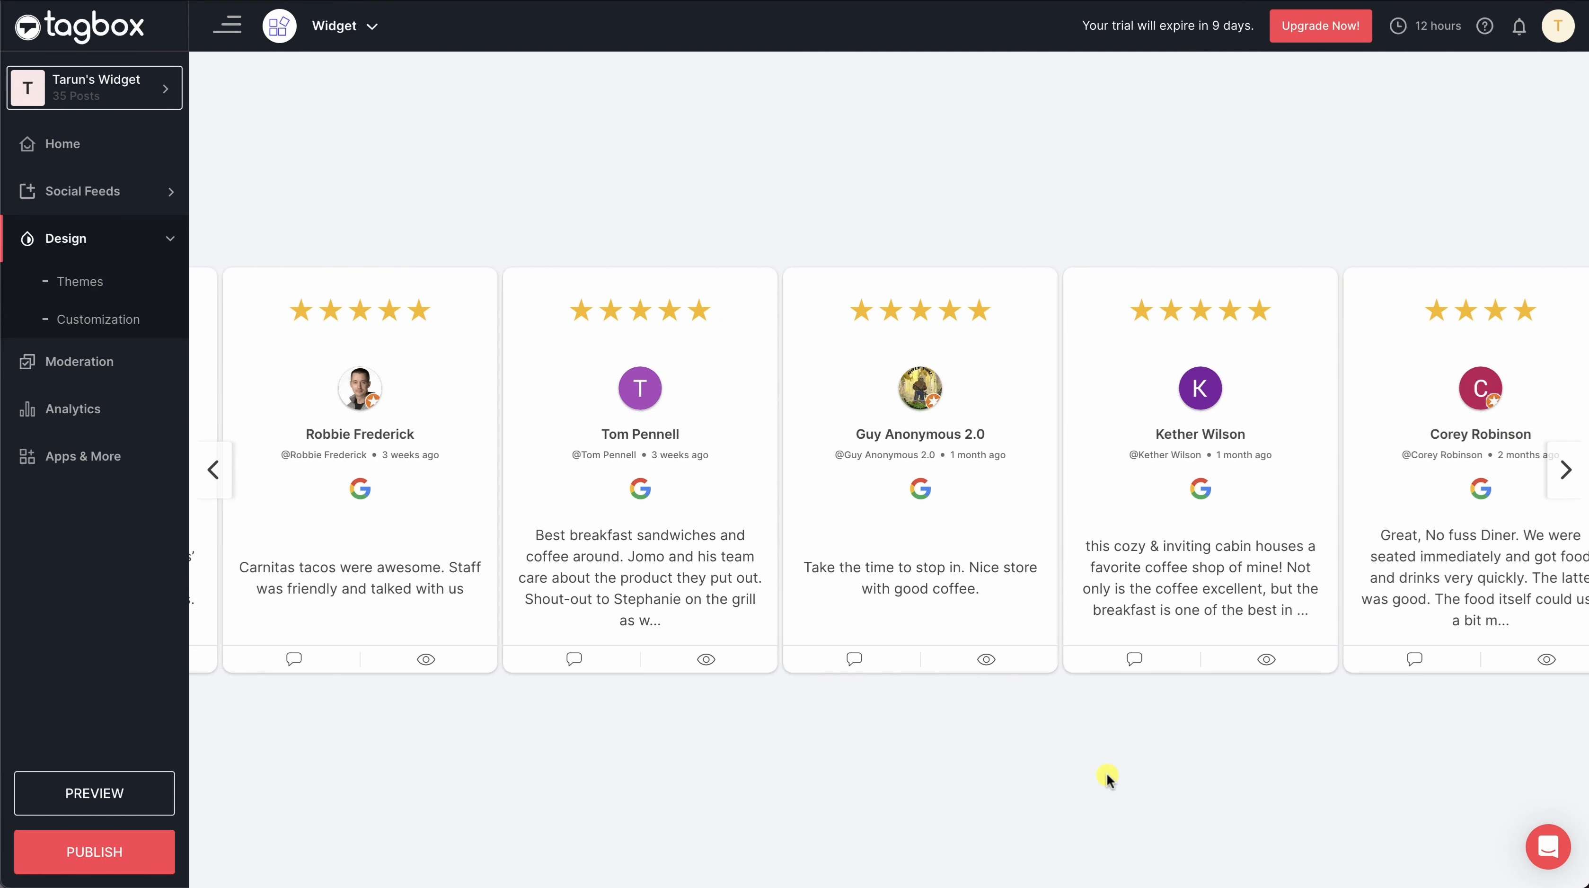
Step: Publish the widget for embedding on an HTML webpage and copy its Litecode embed code
click(149, 846)
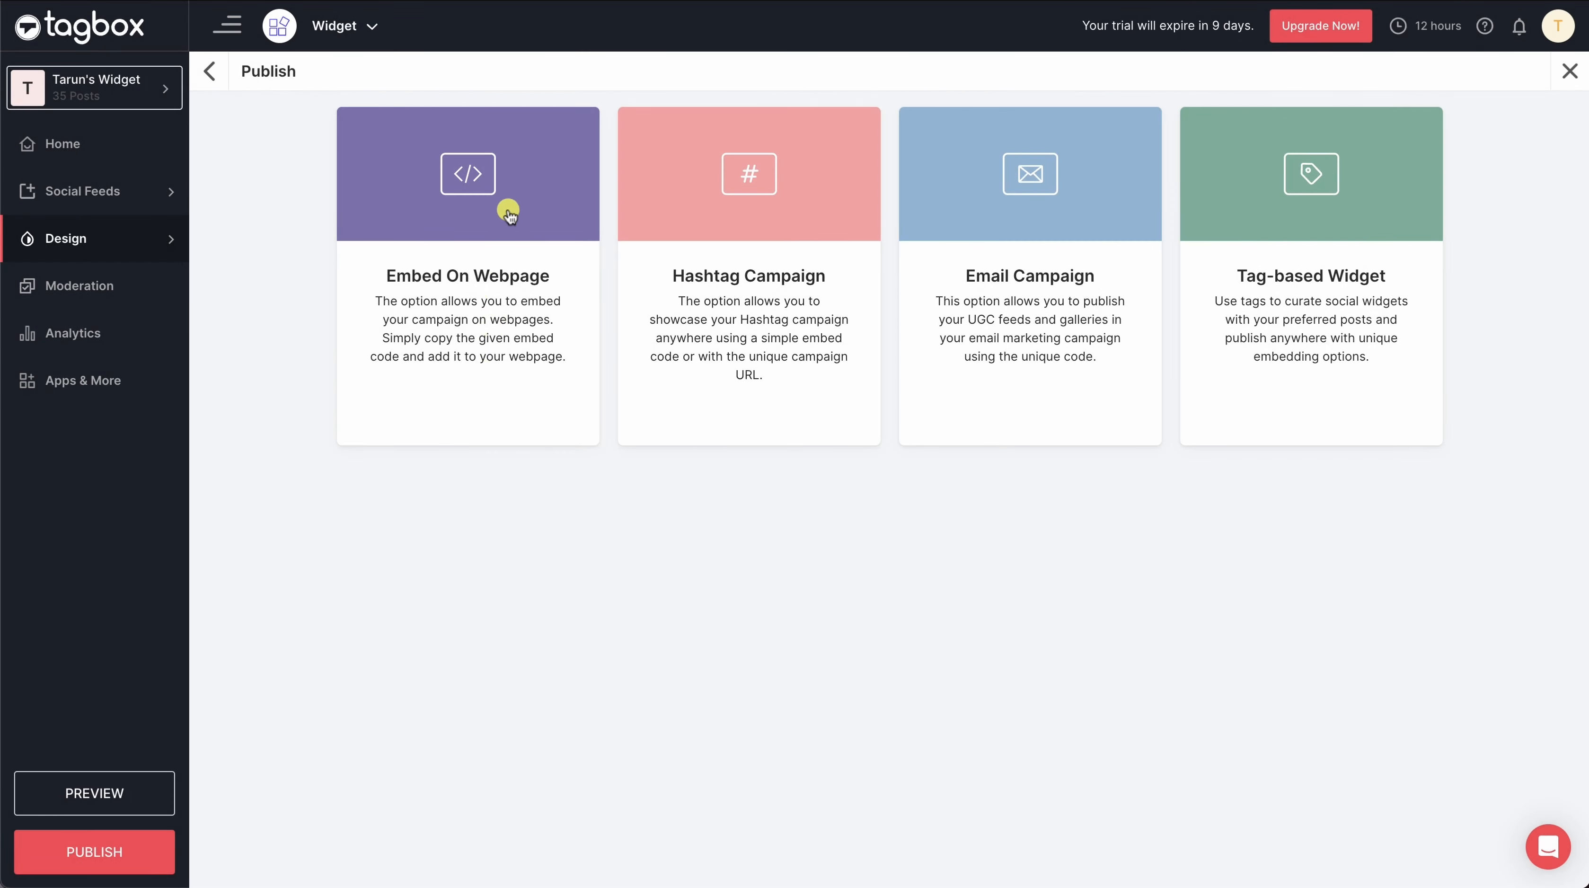
click(506, 205)
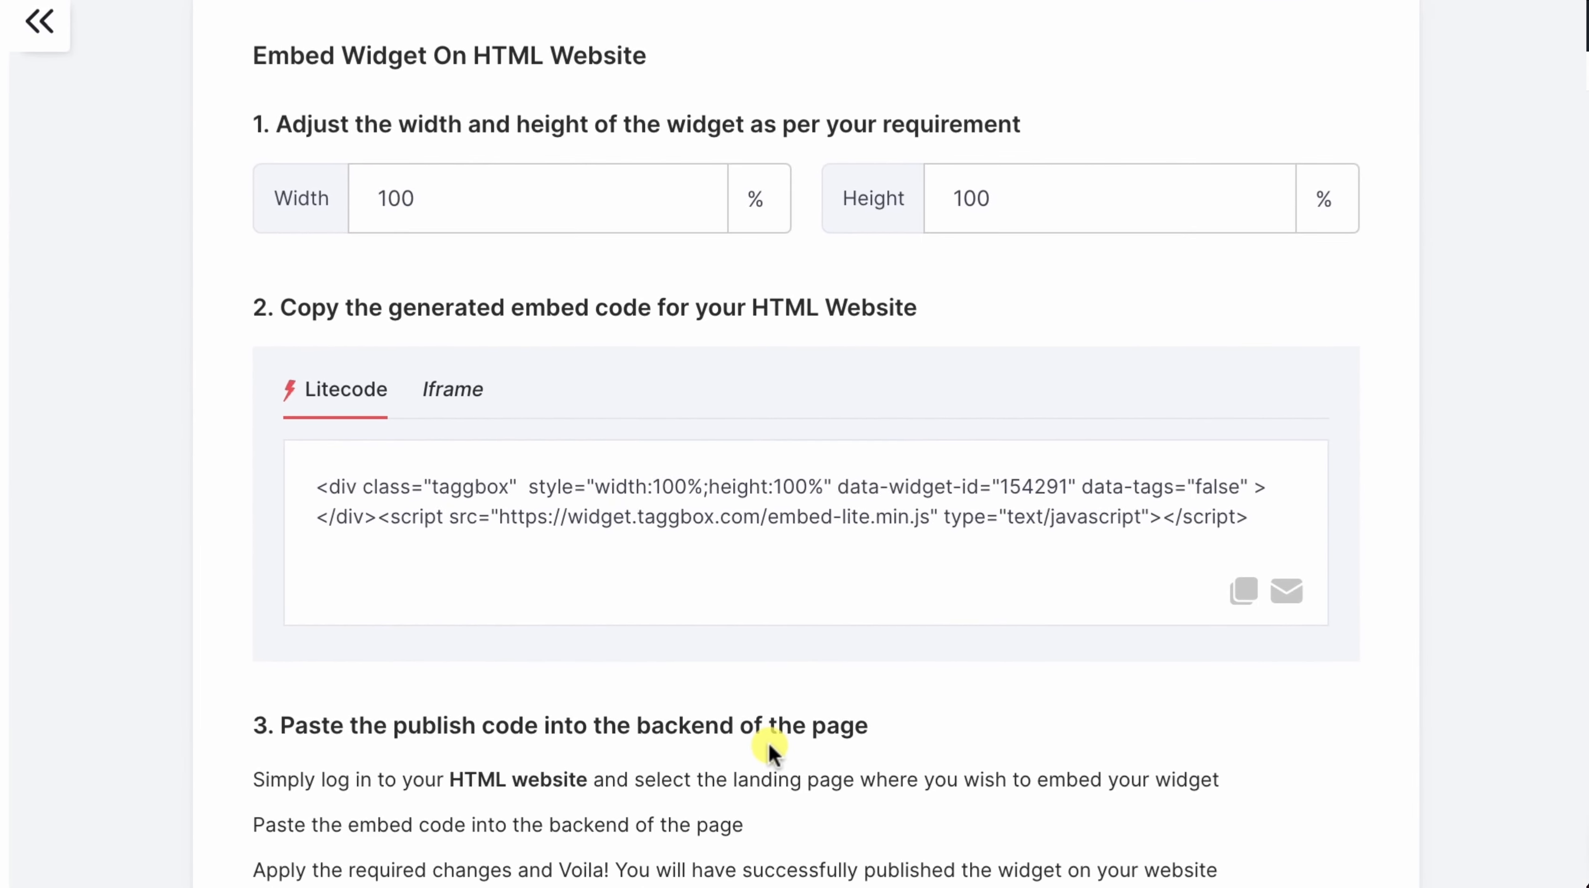
click(697, 563)
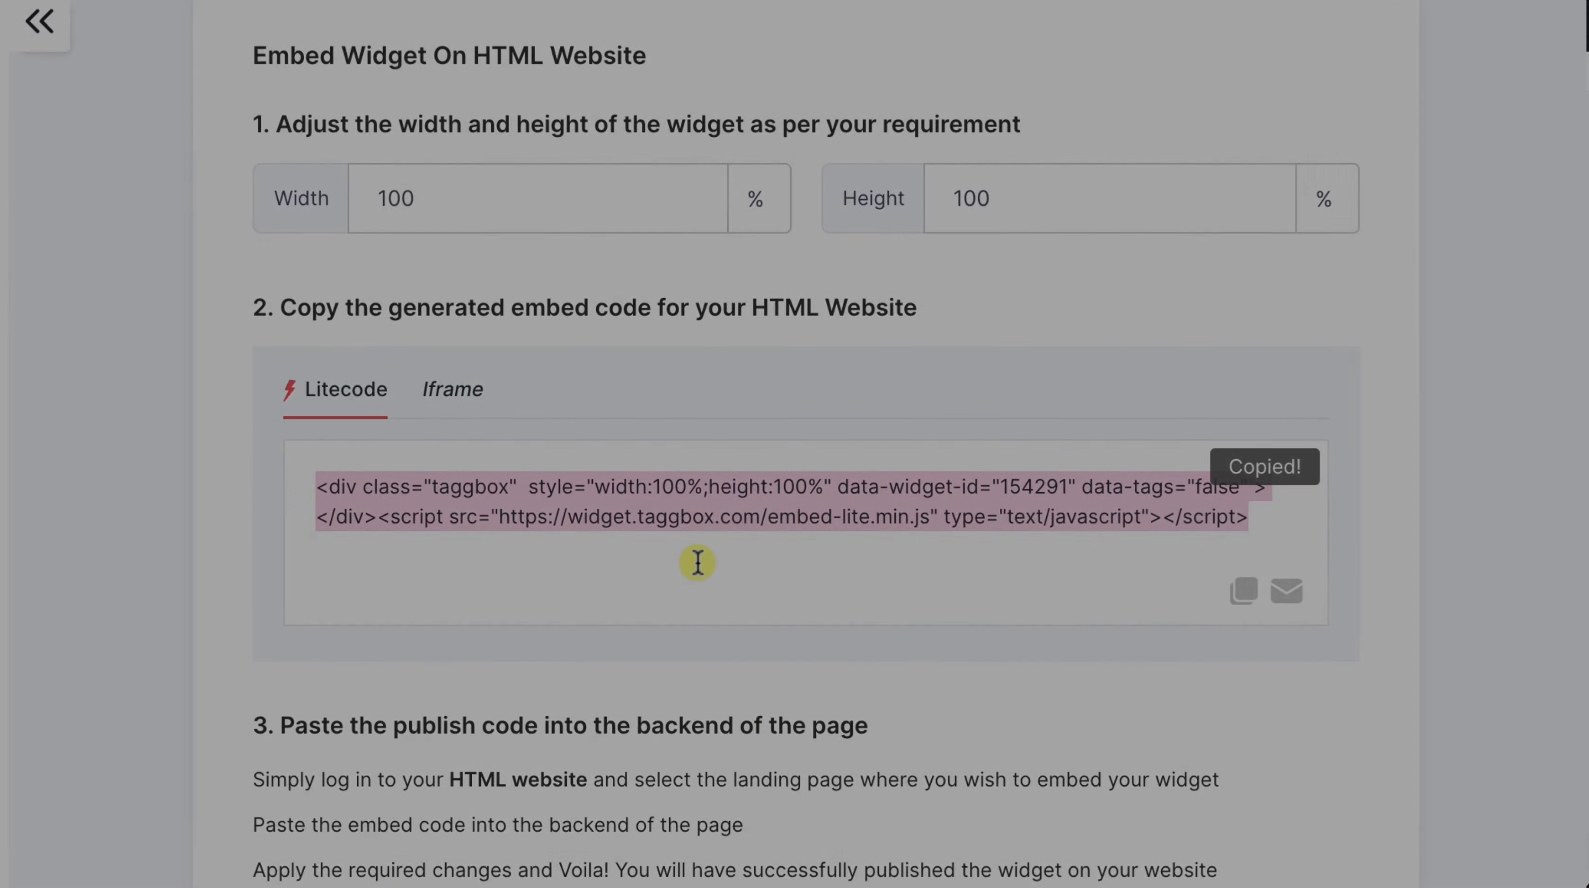
Step: Switch to the website editor, paste the copied embed code into the HTML element under "Customer Raves", update it and save the site
right_click(1110, 465)
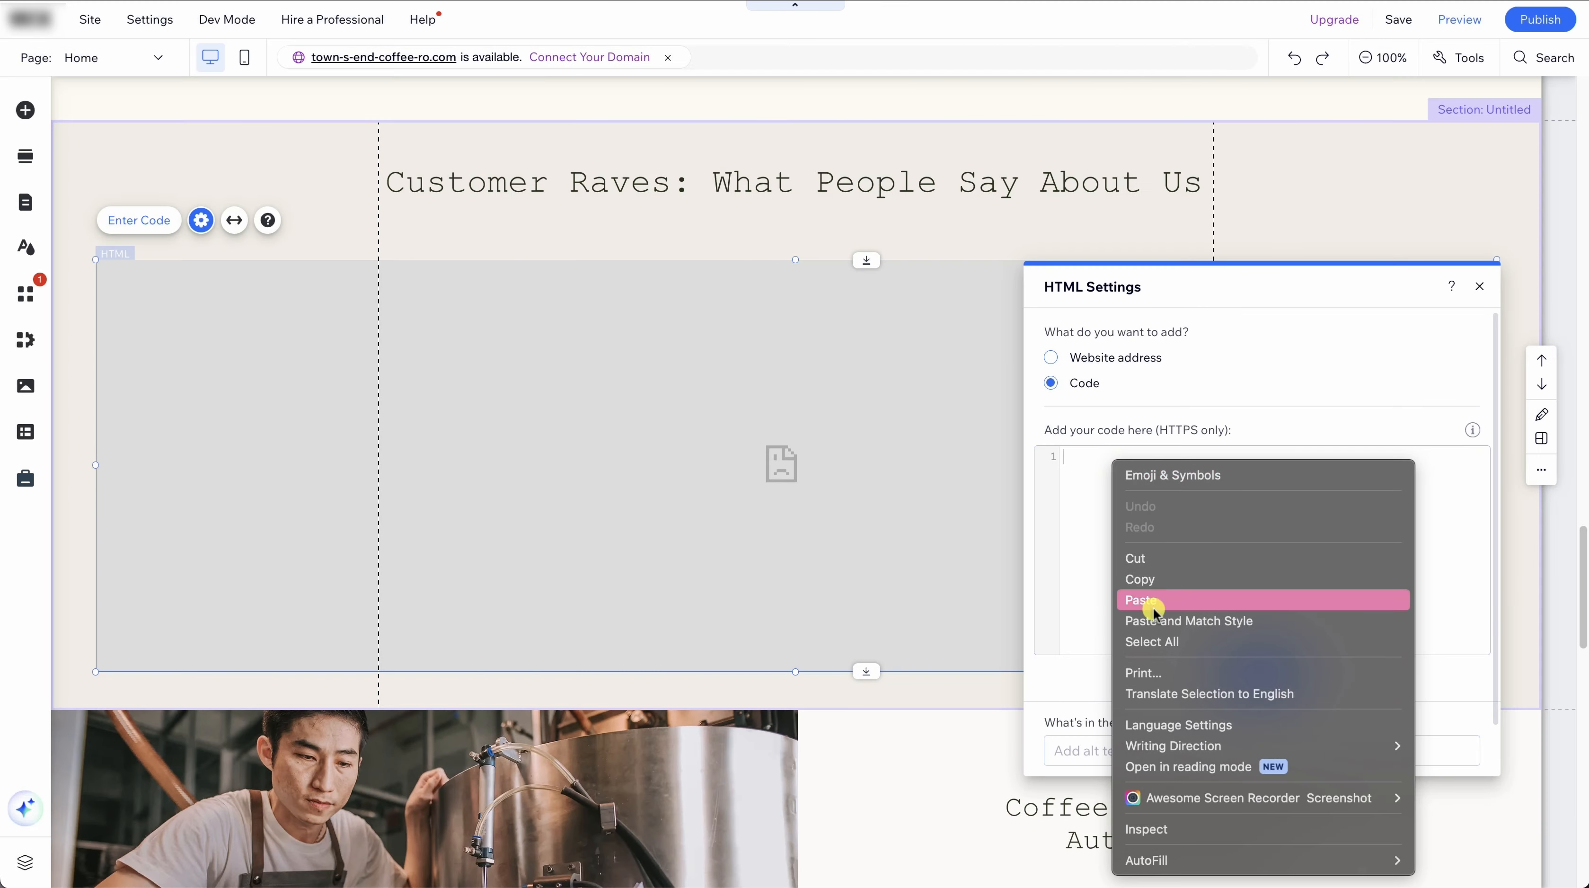
click(1154, 604)
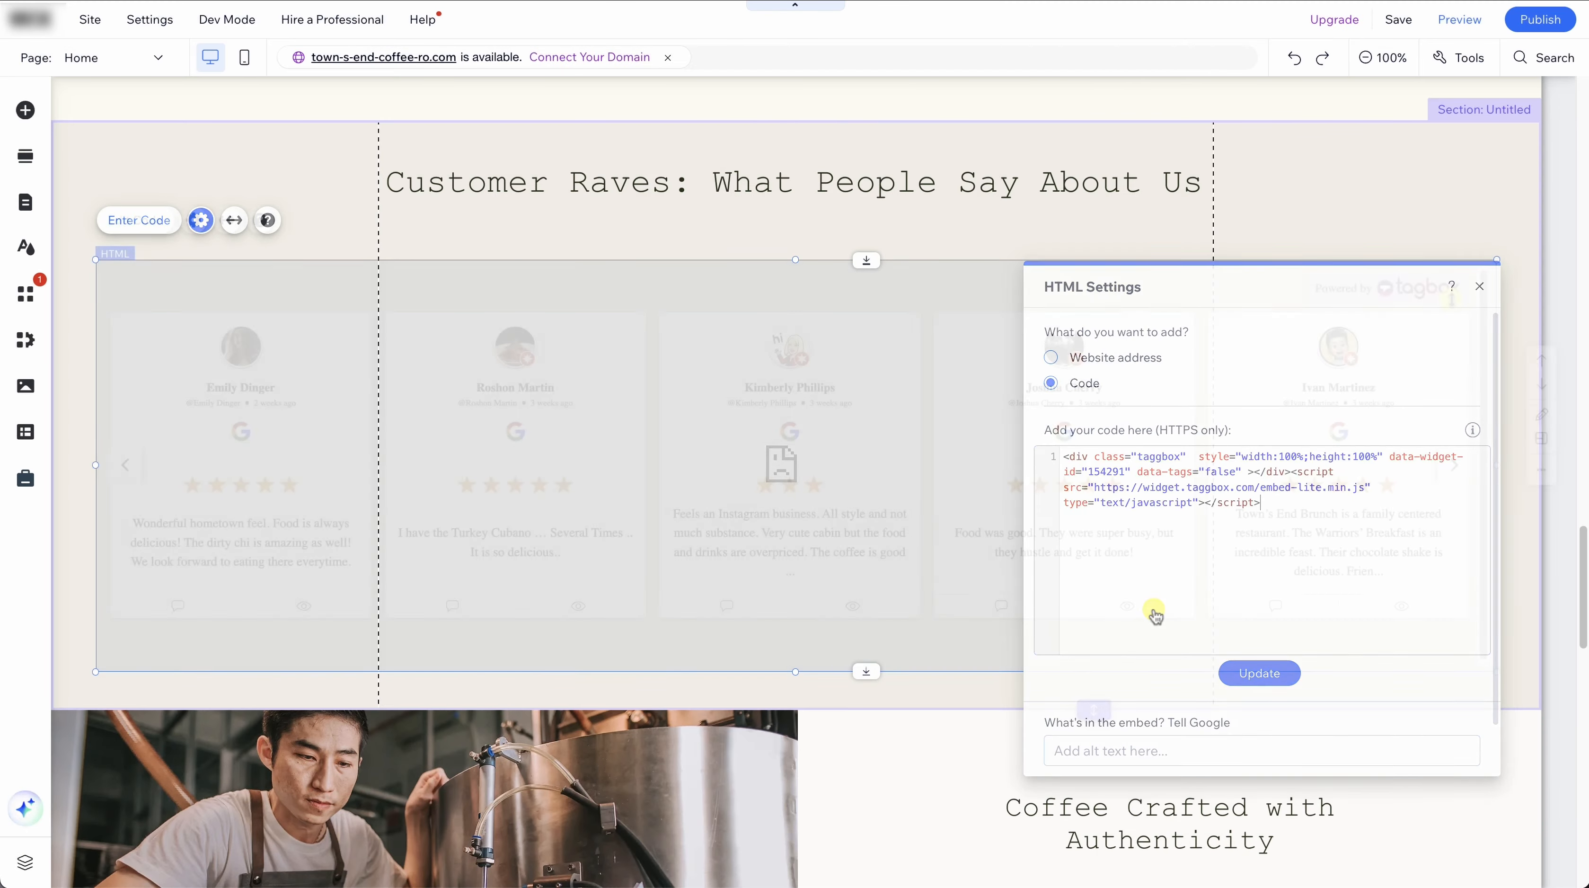
click(1400, 25)
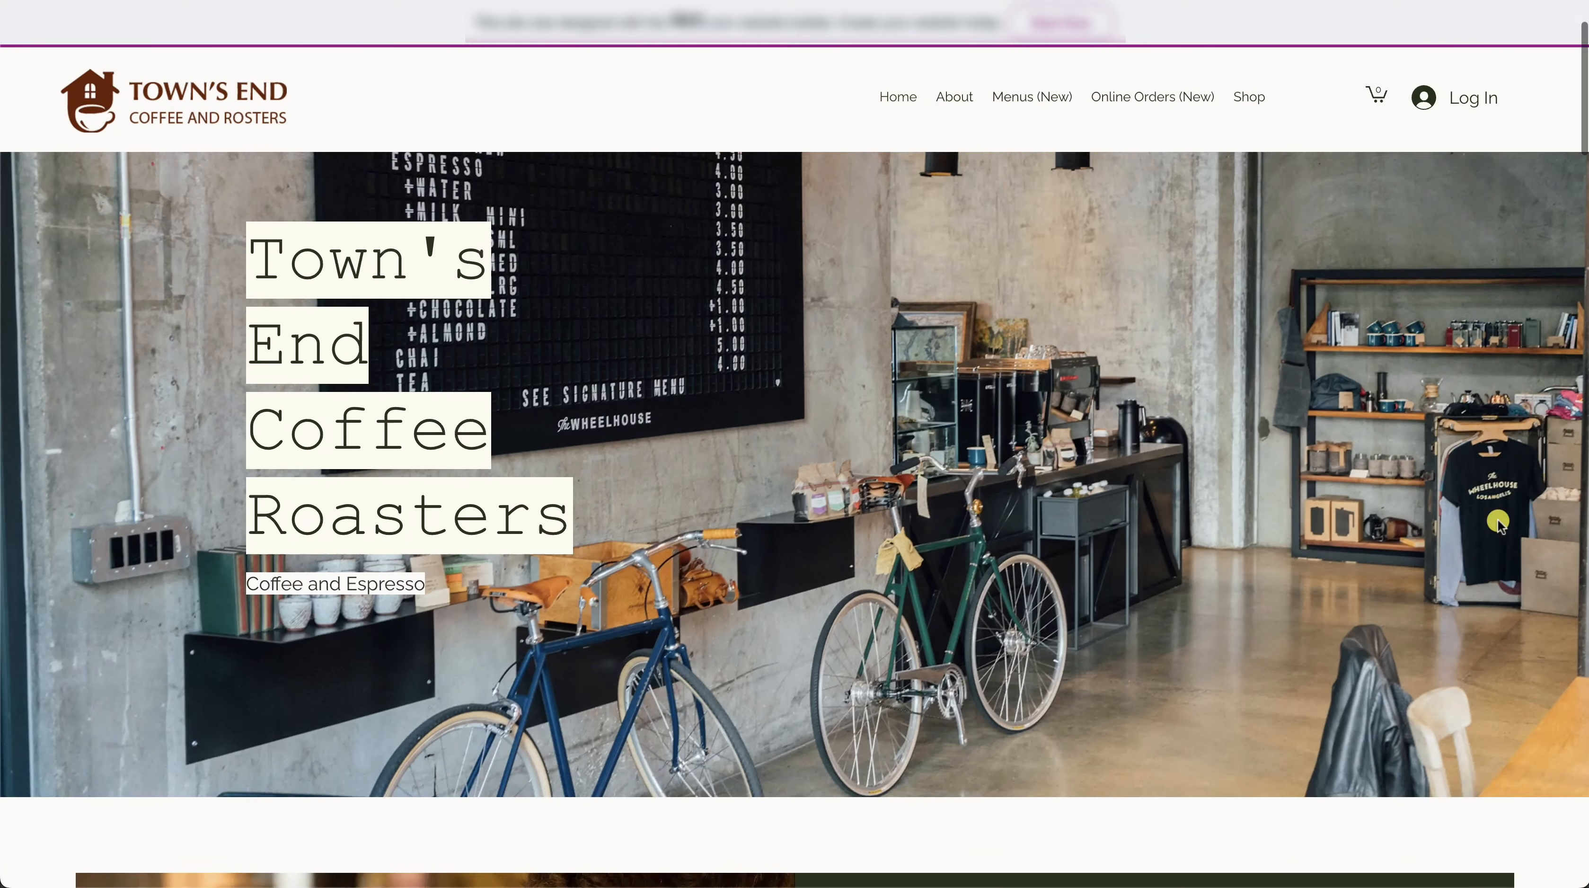
Step: Examine the embedded review slider in the "Customer Raves" section of the live coffee roasters site
scroll(1498, 519, down, 15)
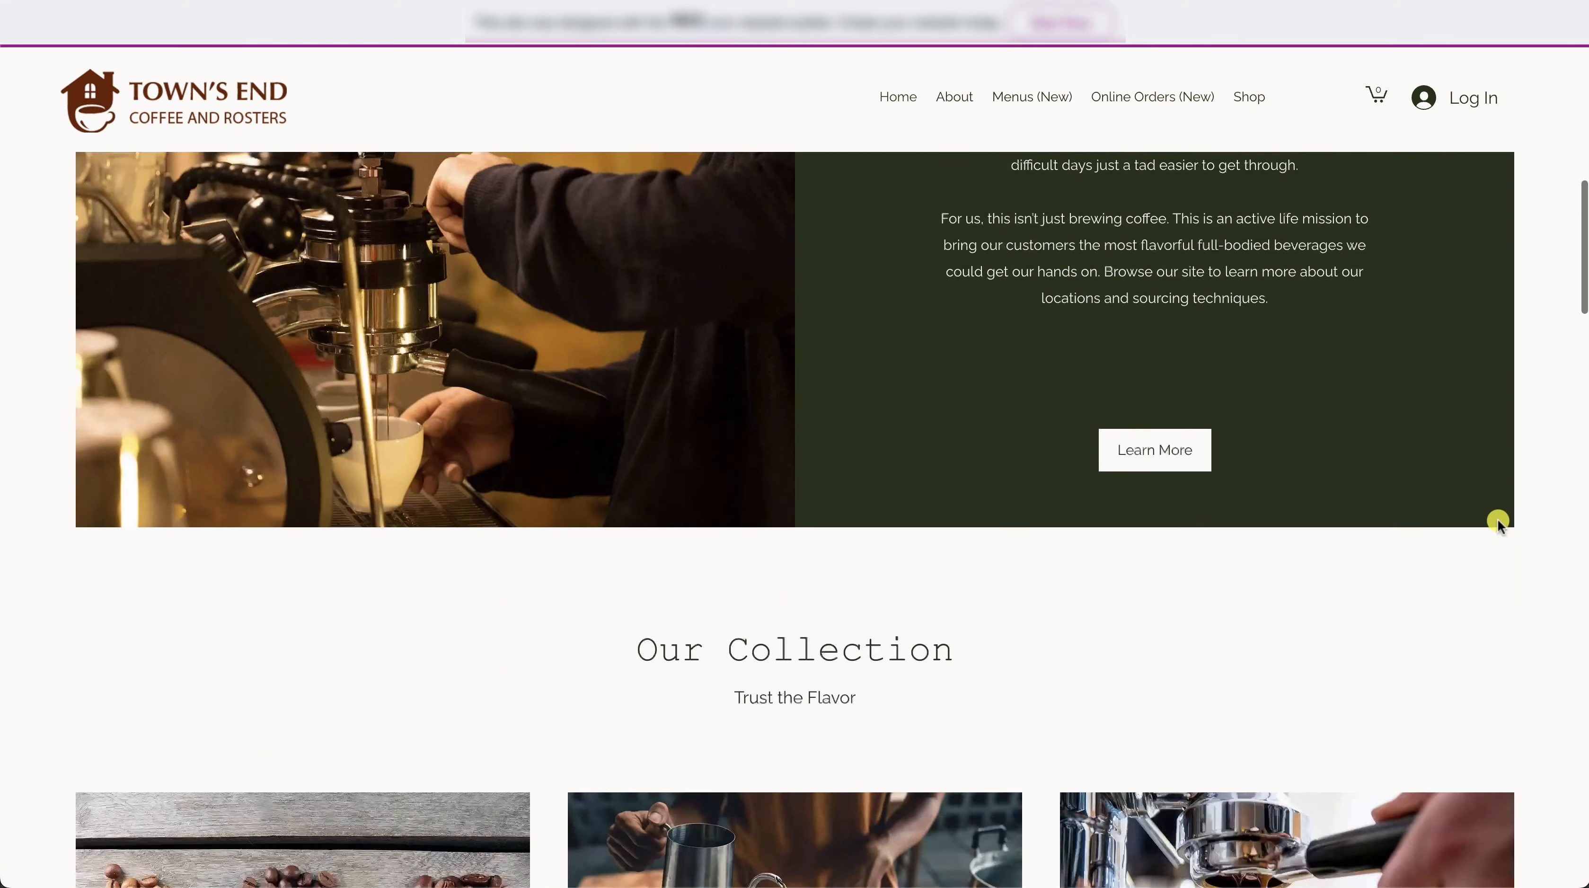
scroll(1497, 518, down, 20)
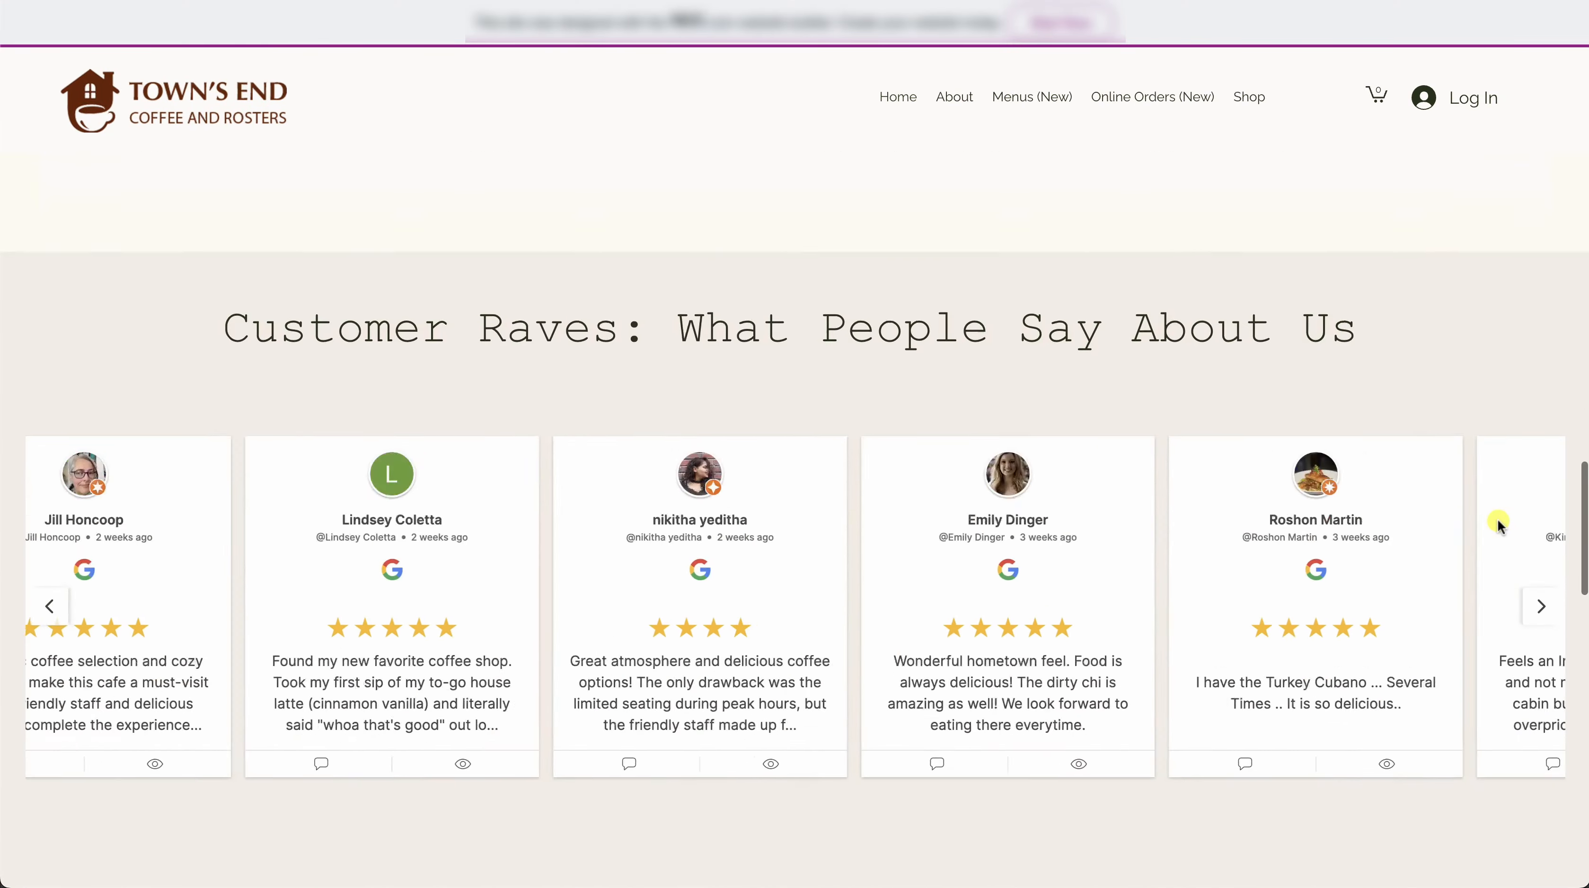
scroll(1497, 521, down, 2)
scroll(1497, 521, up, 1)
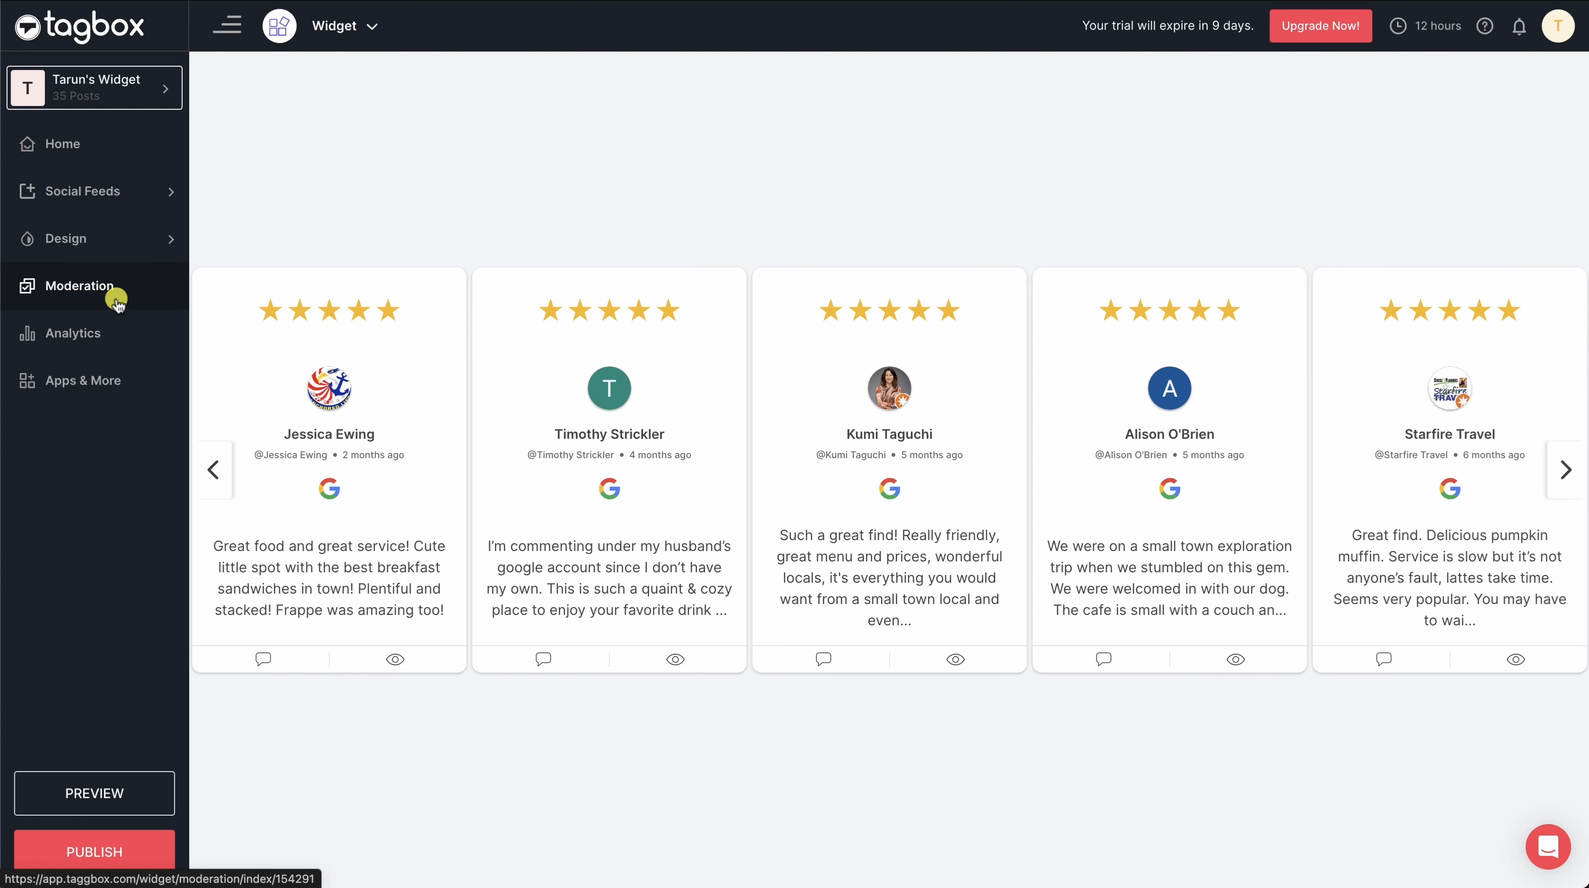
Step: Return to Taggbox, open the Google feed's private posts in moderation and make the two reviews that contain text public
click(115, 191)
click(105, 272)
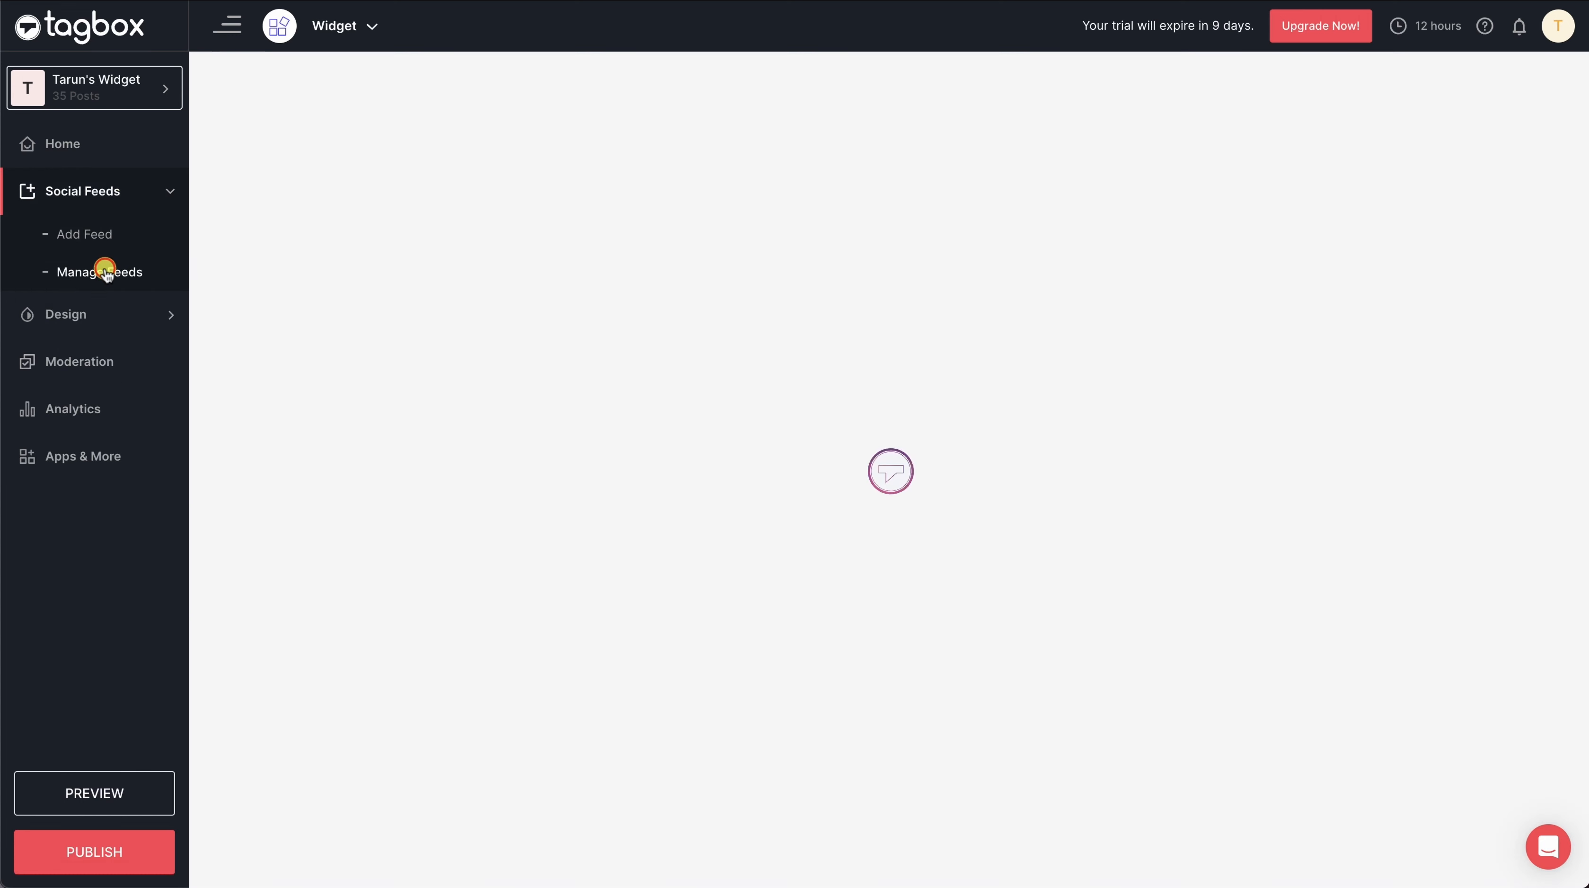
click(1102, 259)
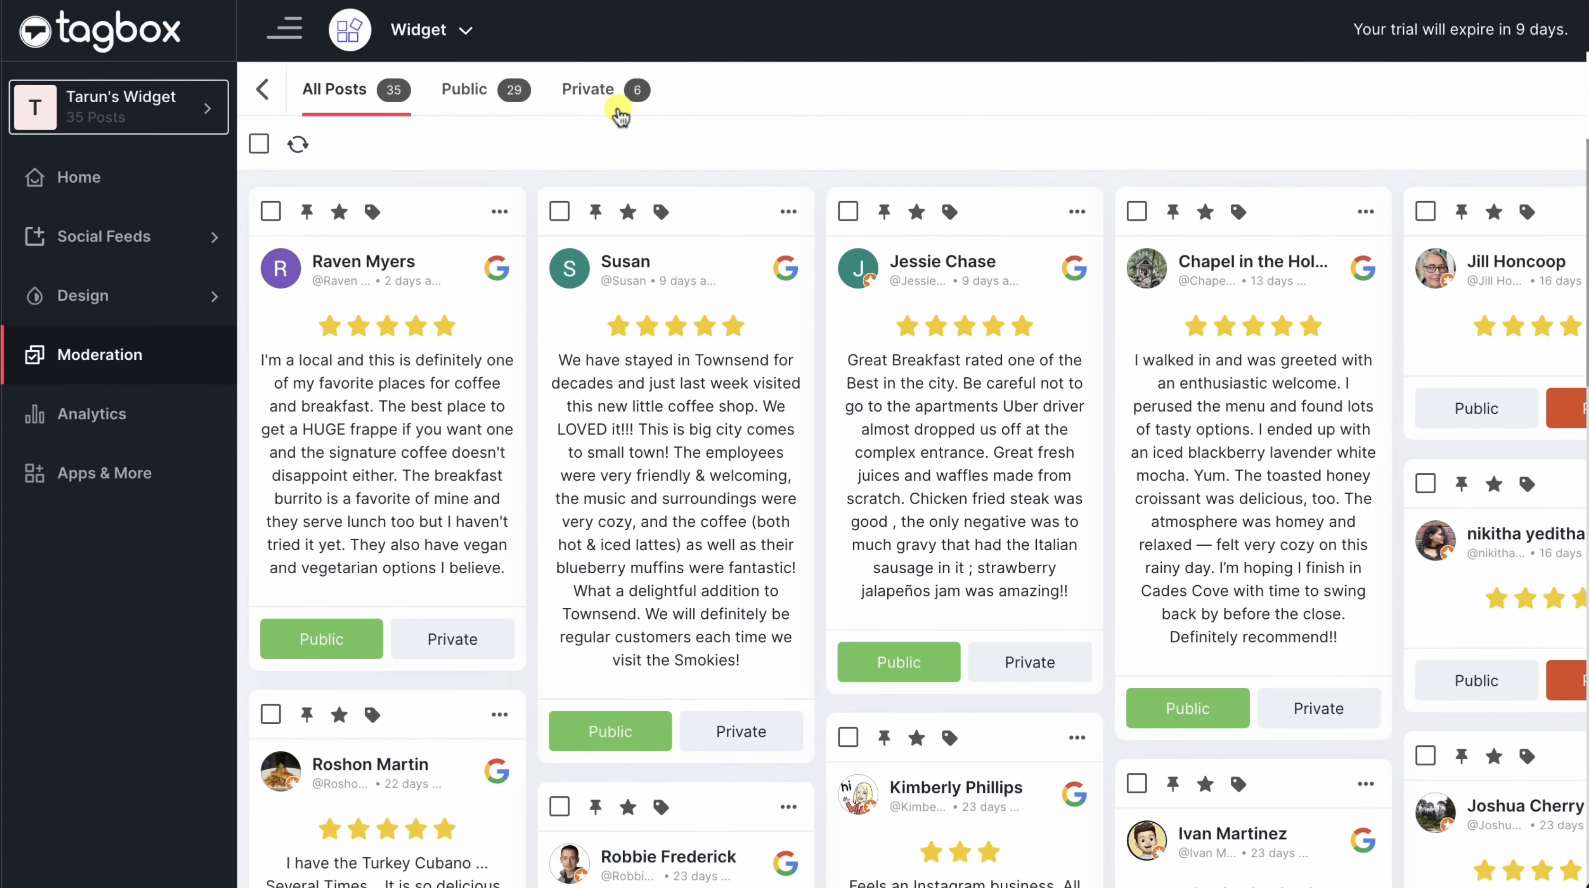
click(620, 116)
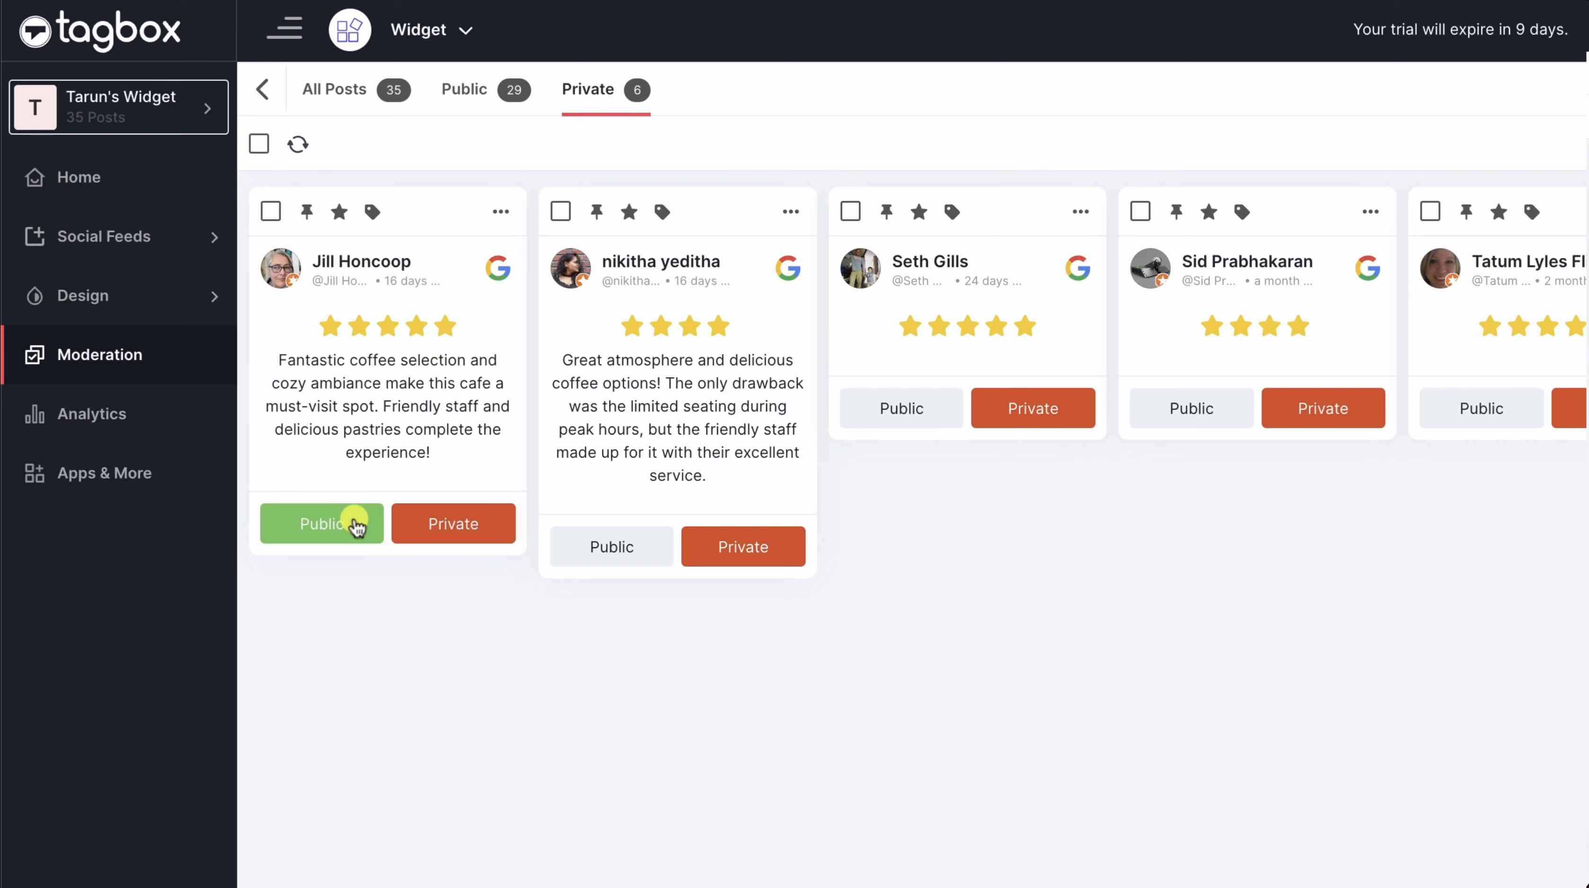
click(358, 525)
click(344, 547)
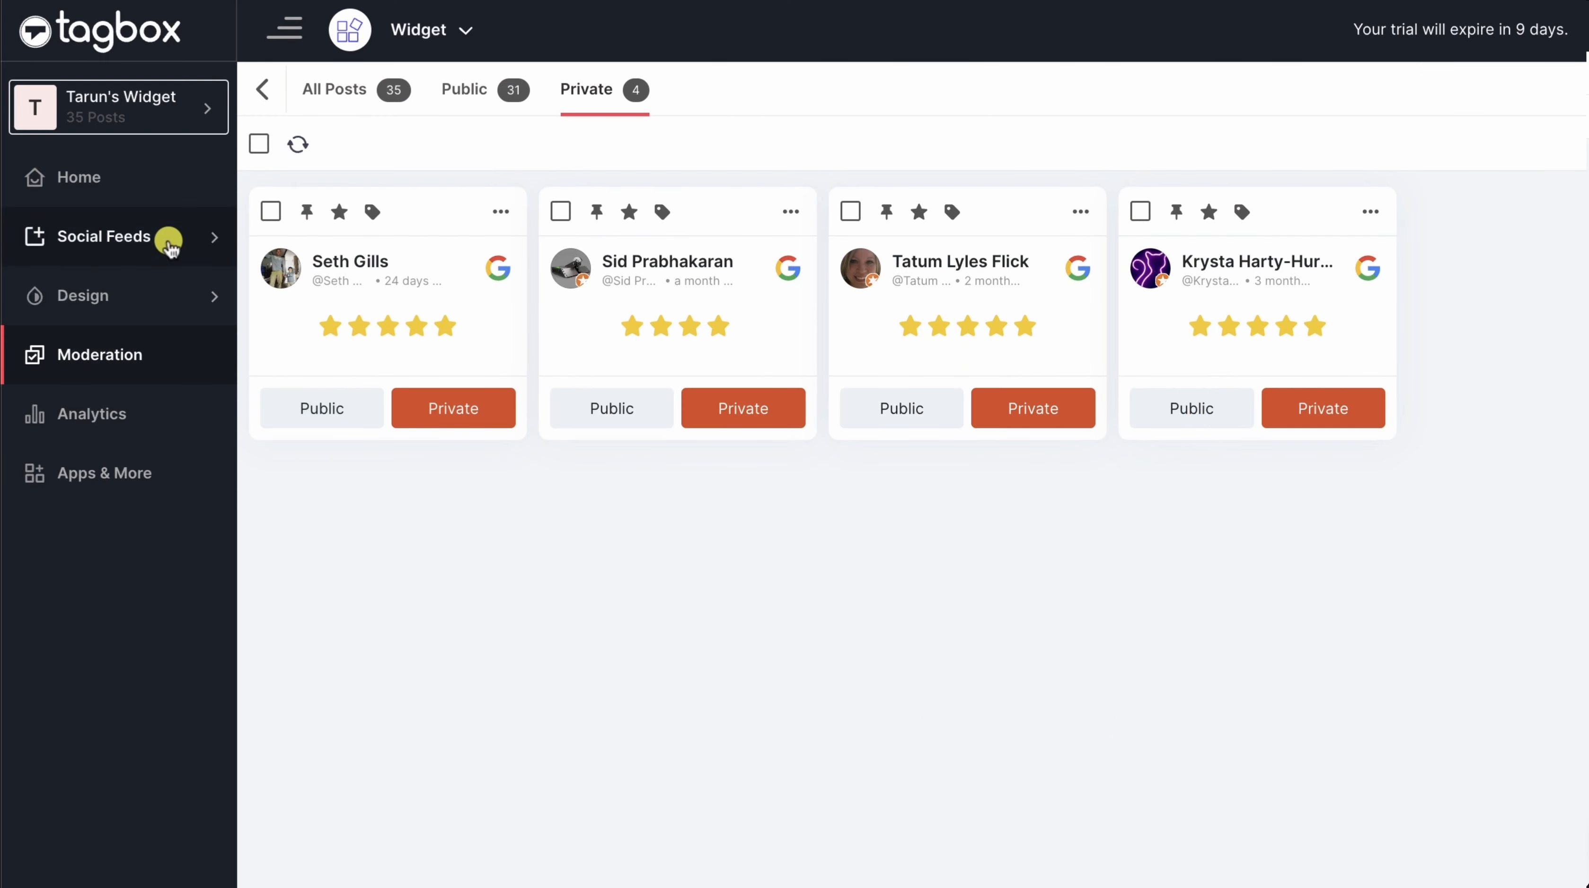
Step: Add SnapUp as a feed source and publish its web page overlay with the QR code for sharing reviews
click(168, 242)
click(122, 292)
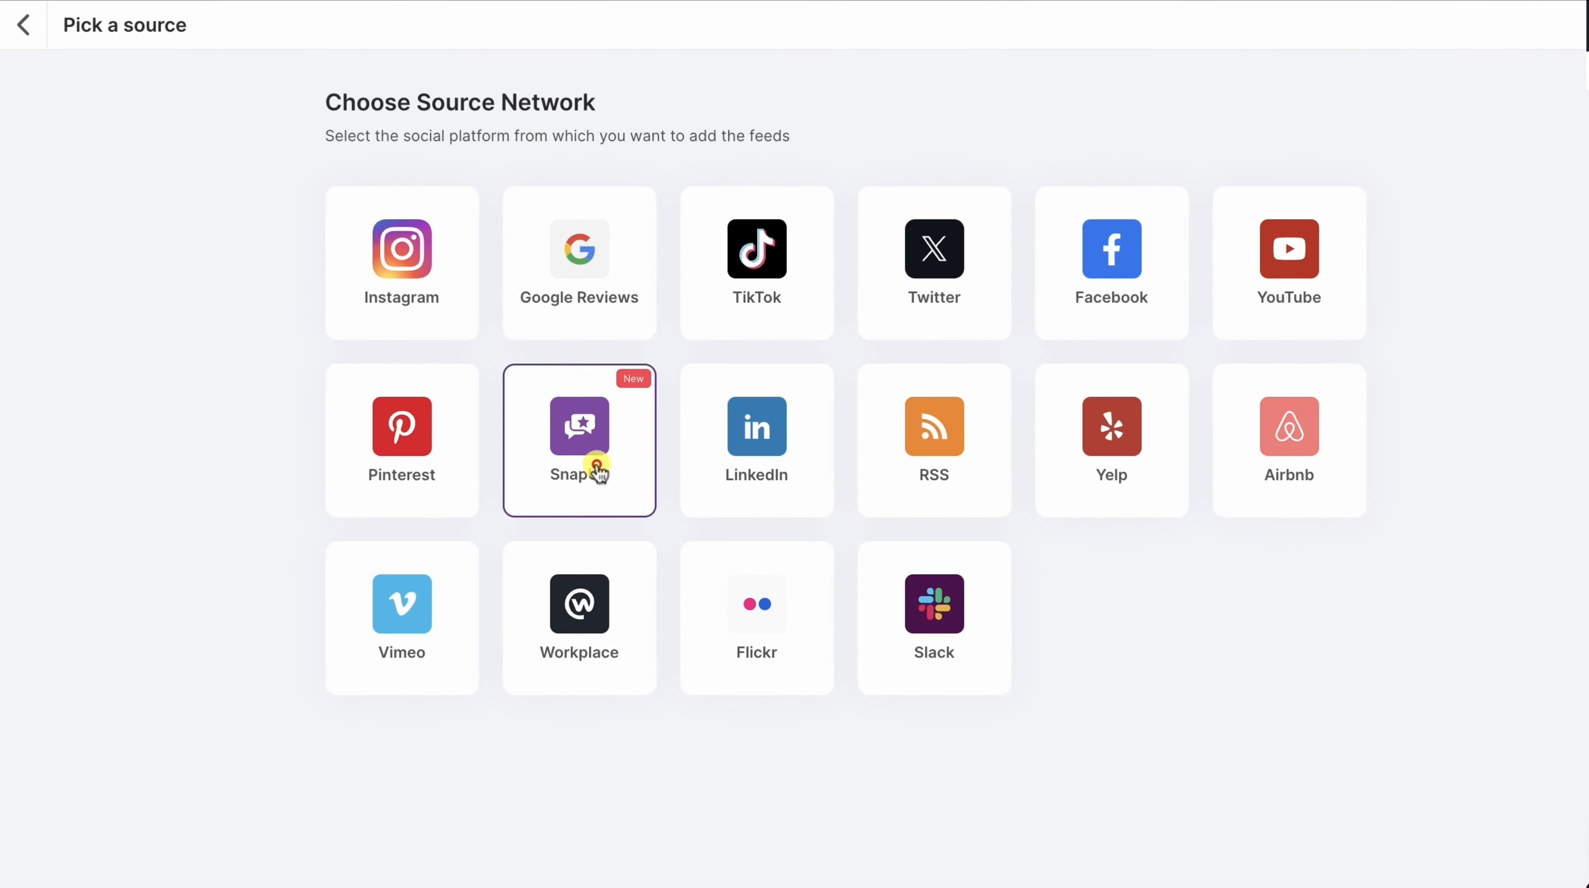
click(598, 470)
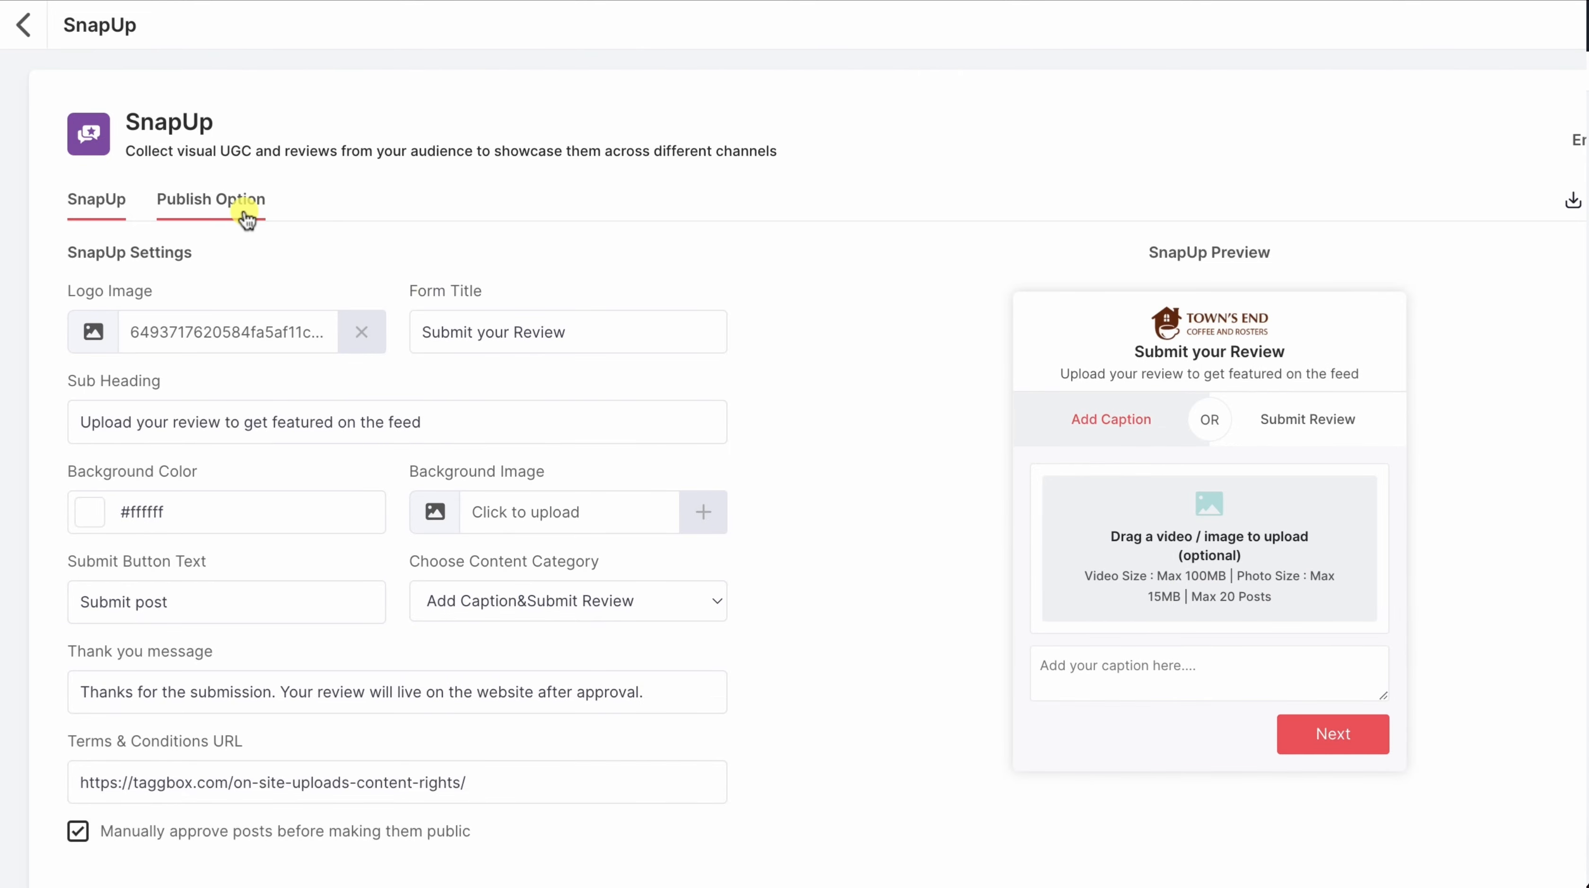
click(244, 213)
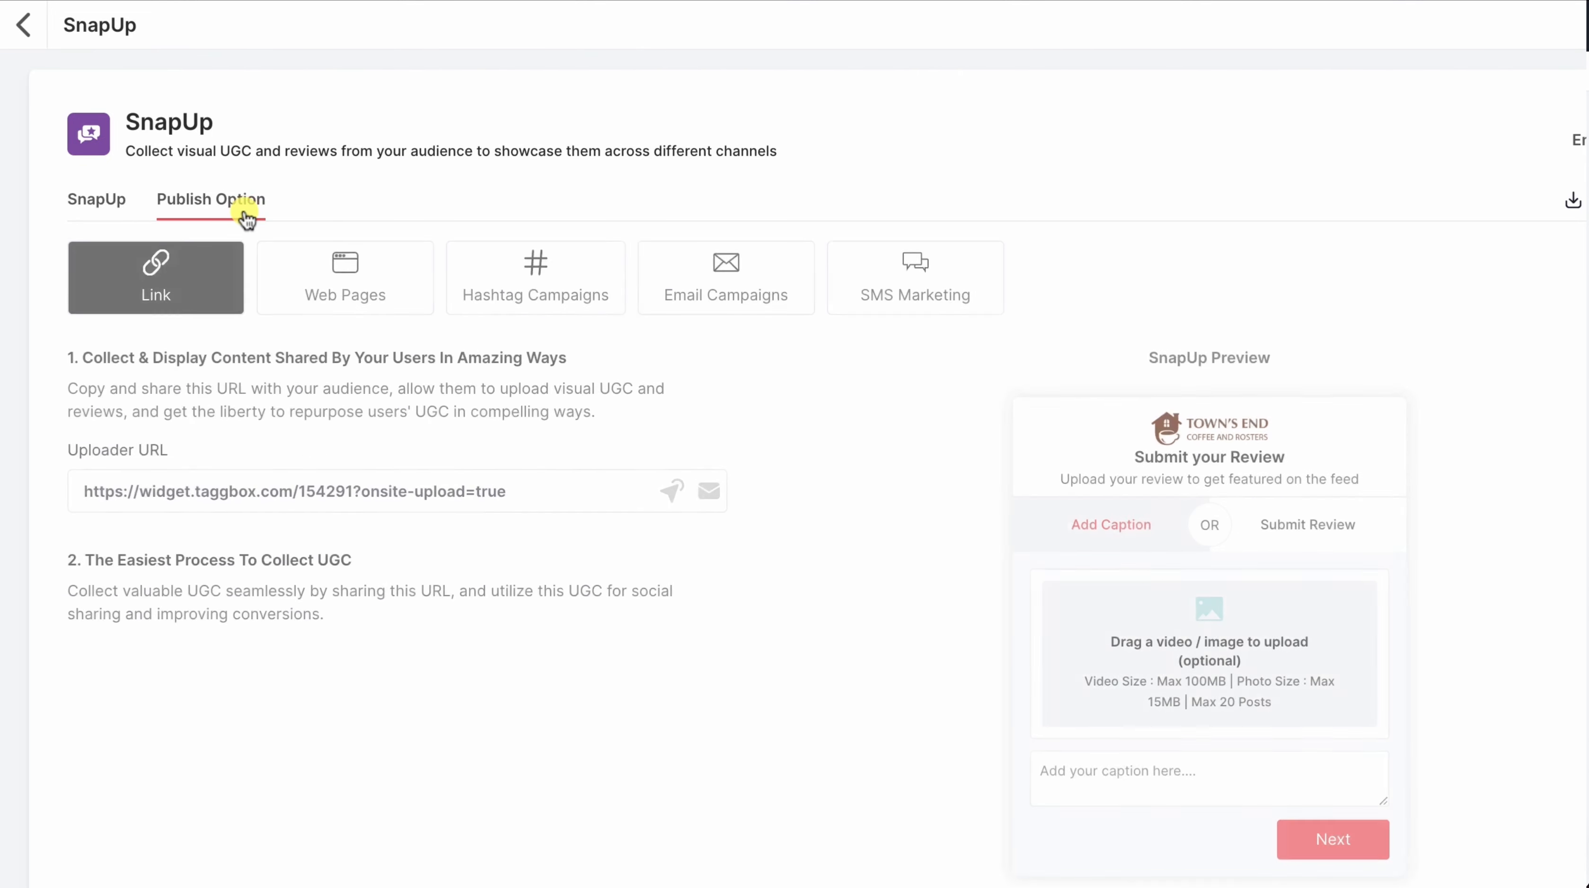
click(353, 287)
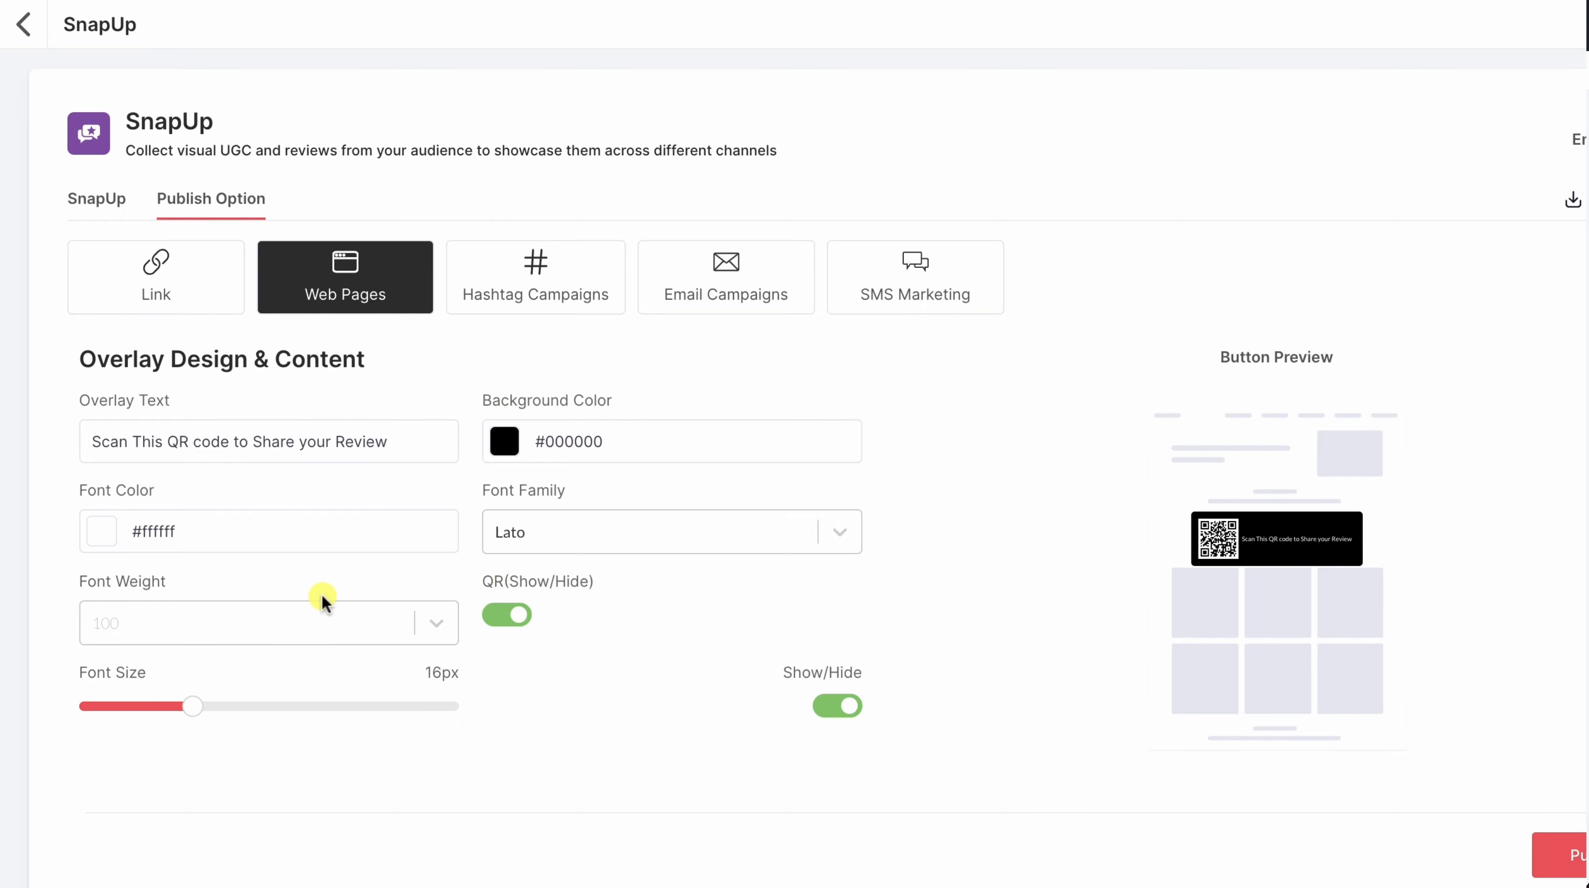
click(1567, 856)
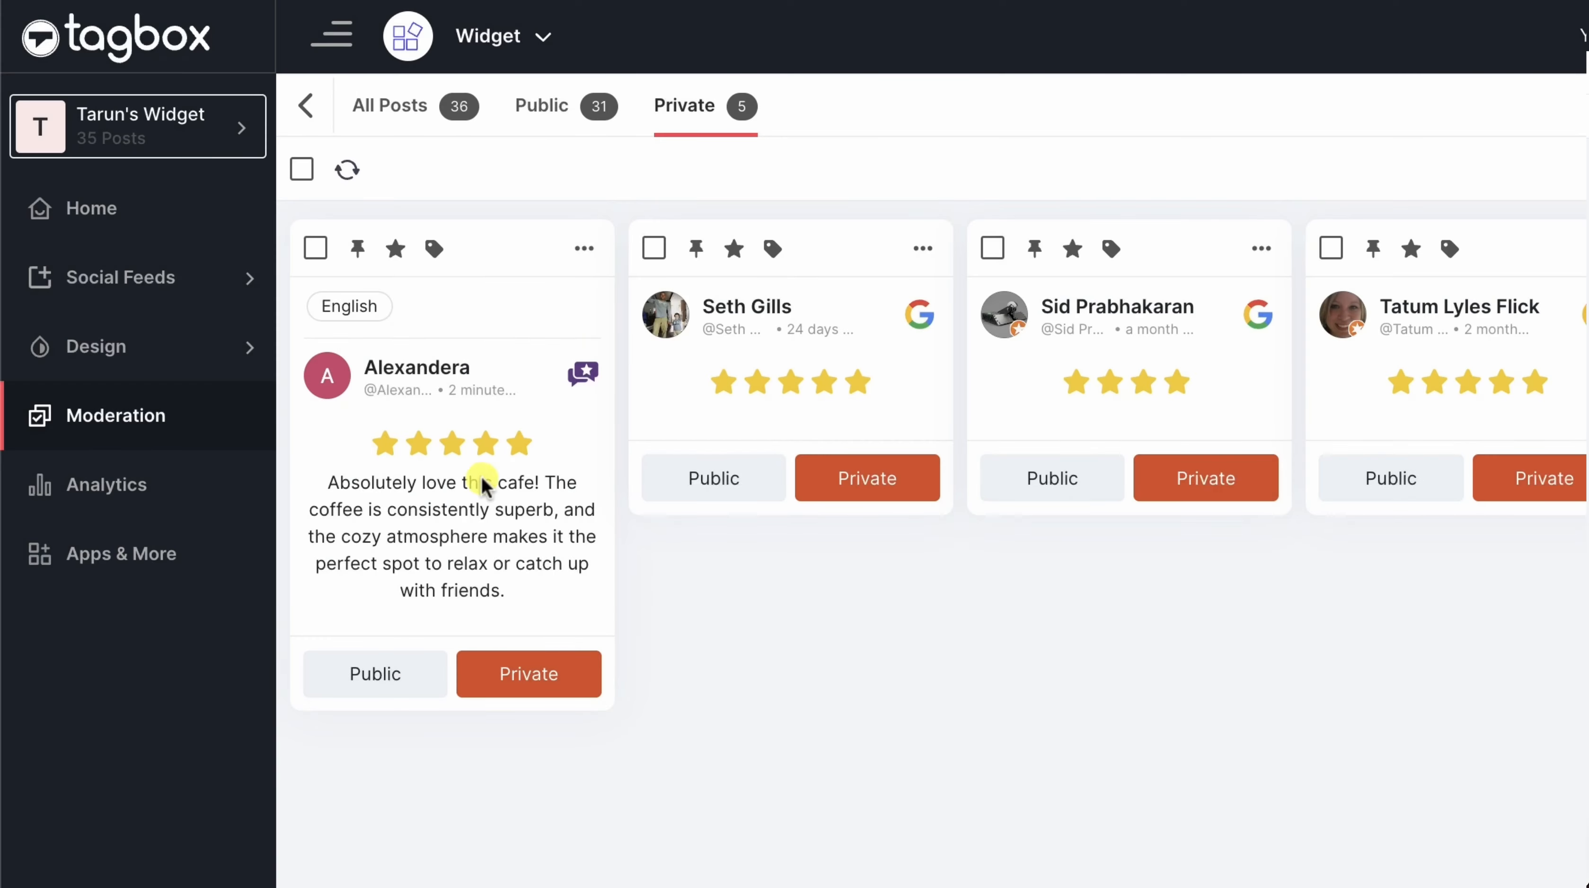
Step: Make the private five-star SnapUp review praising the cafe and its coffee public in moderation
click(403, 674)
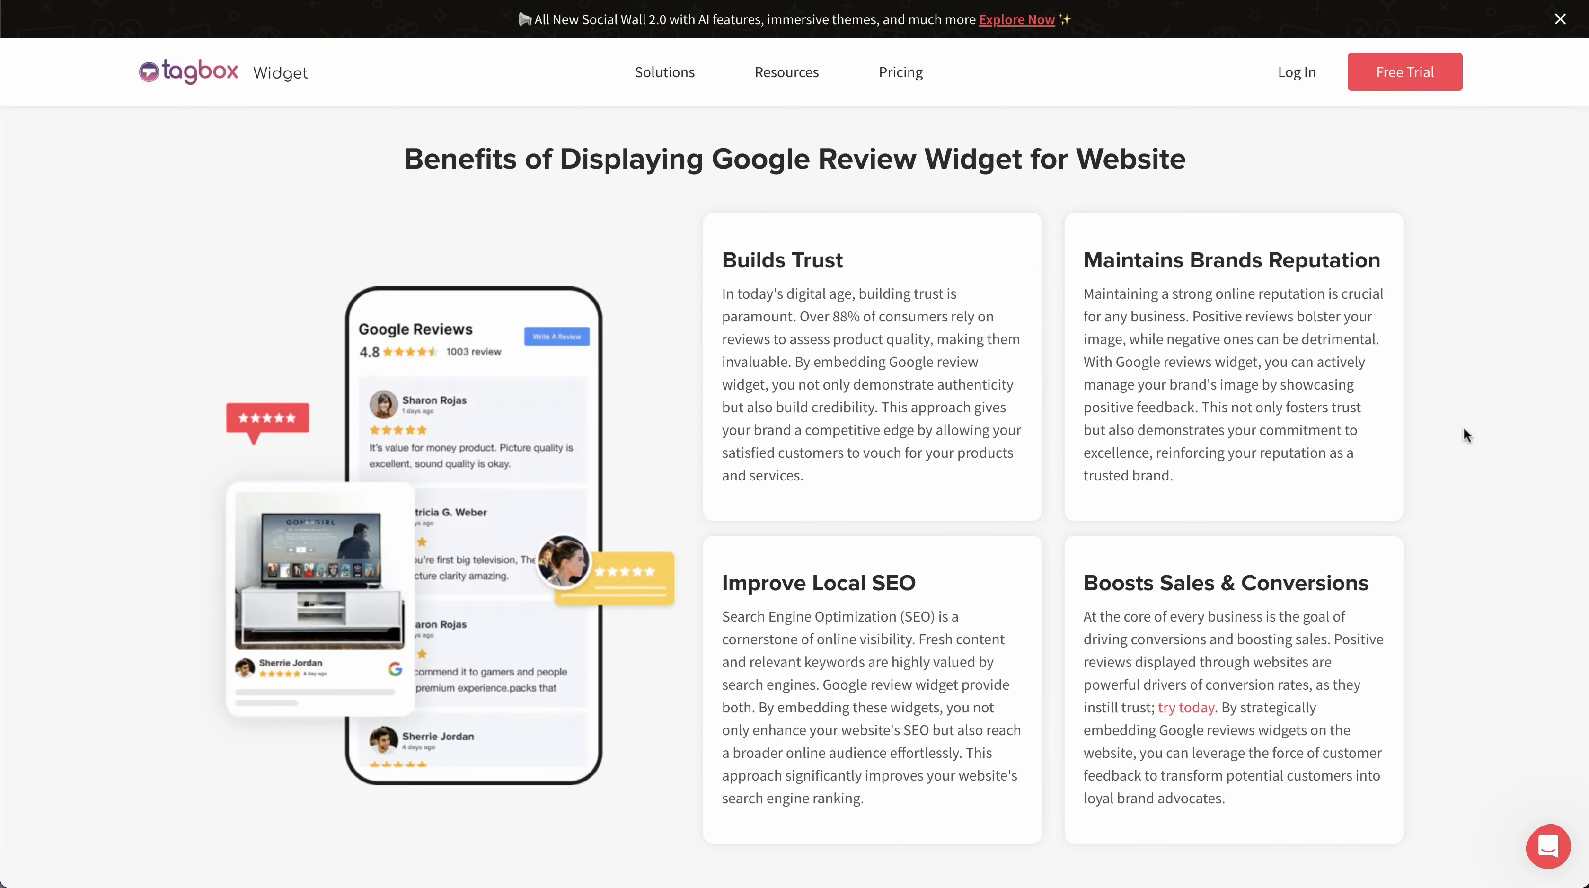
Step: Read through the Google Reviews widget features and analytics on the Taggbox website and open the support chat
scroll(1464, 429, down, 12)
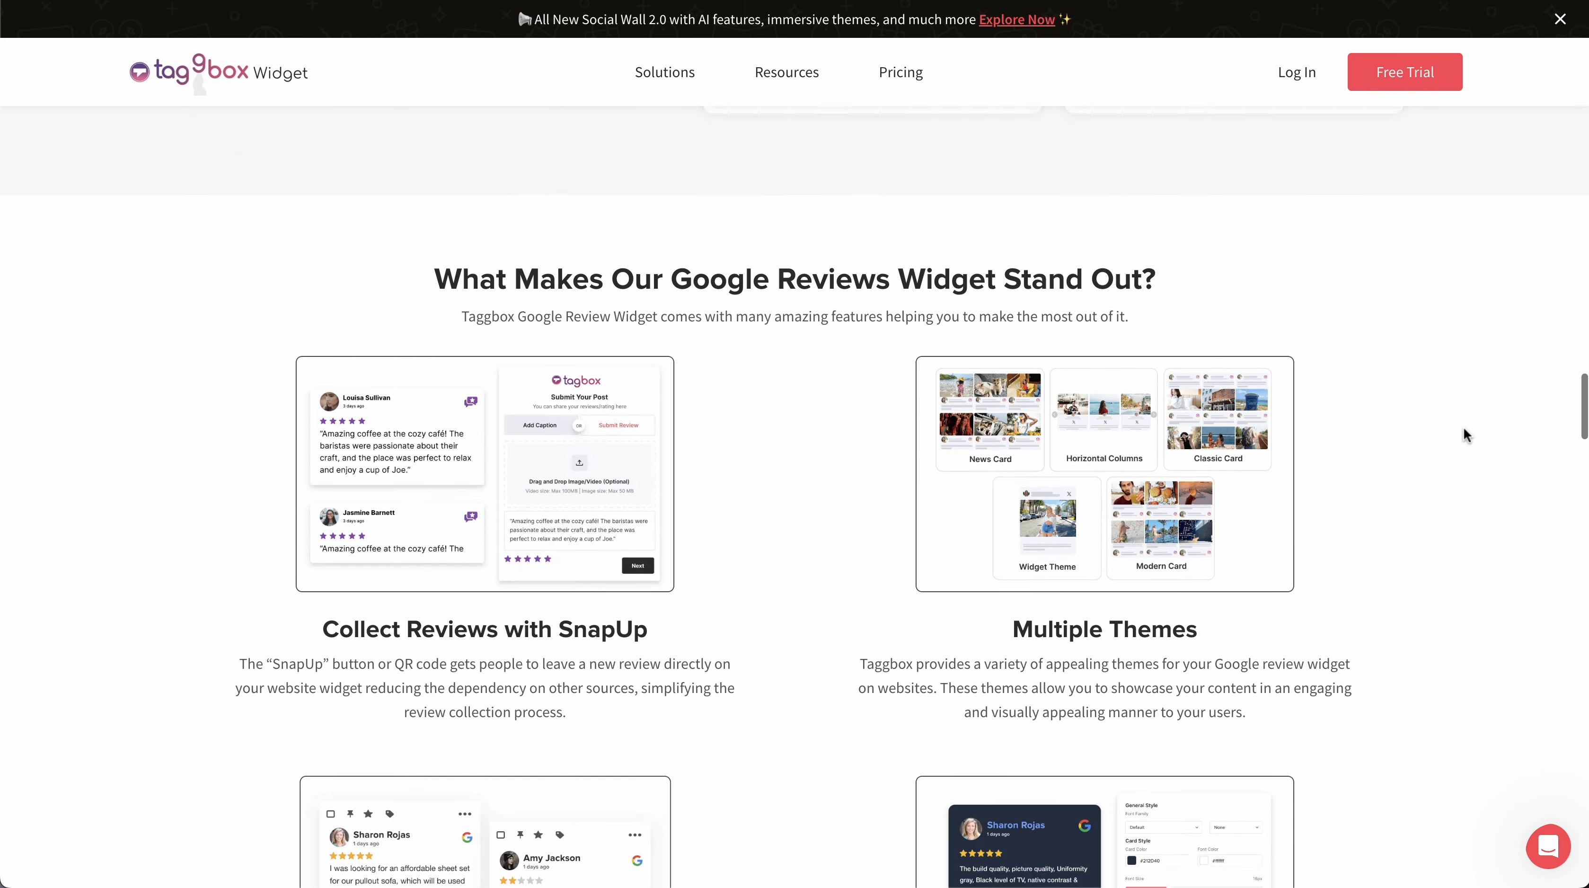
scroll(1464, 428, down, 2)
scroll(1463, 428, down, 6)
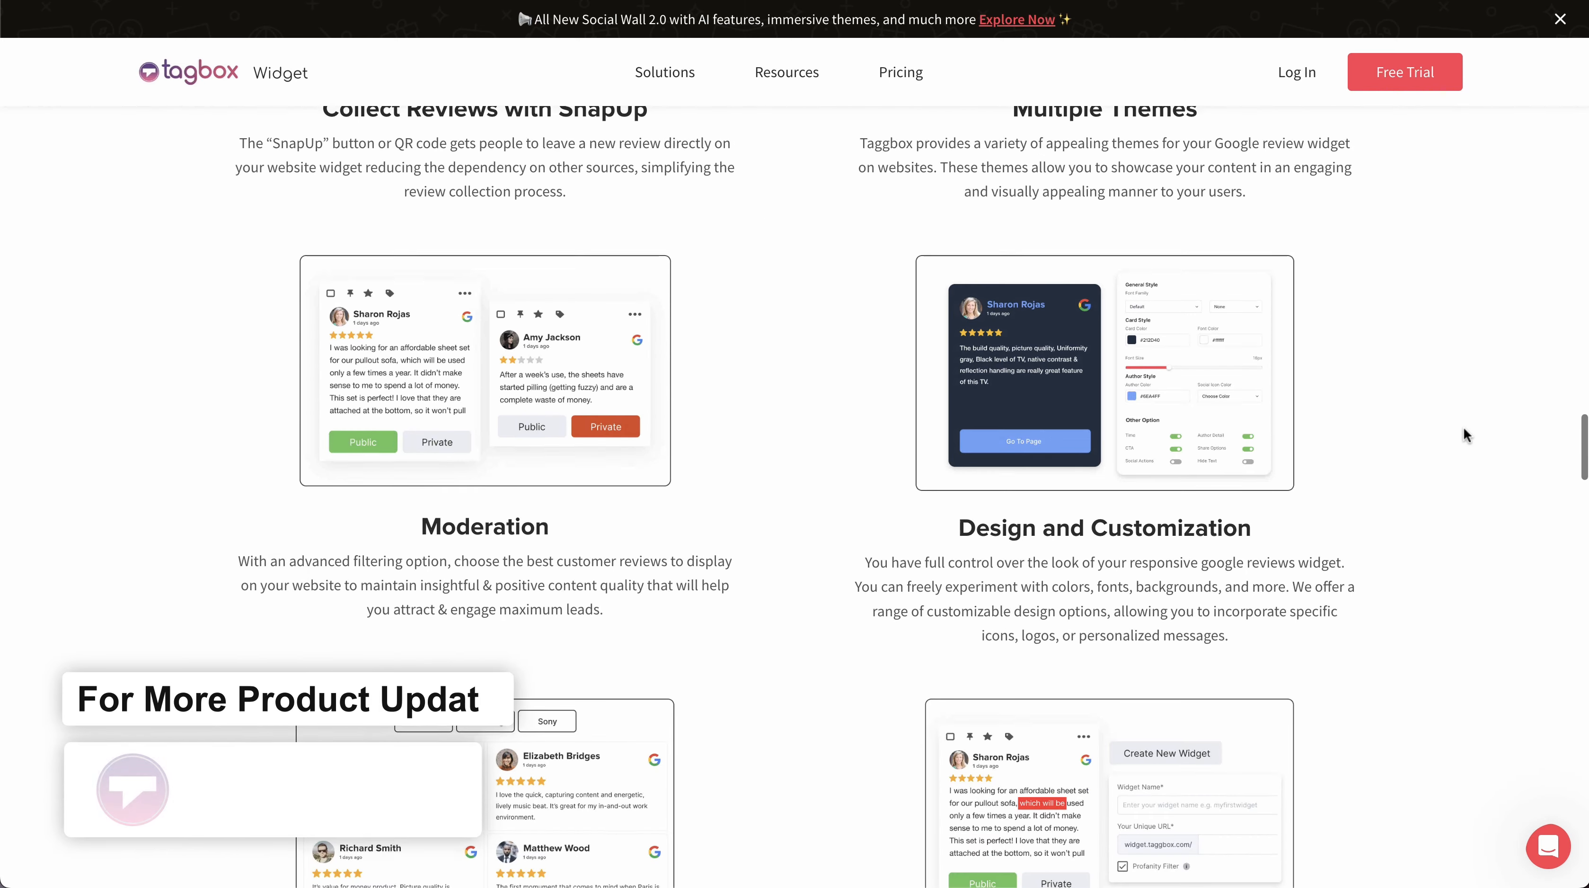
scroll(1463, 428, down, 5)
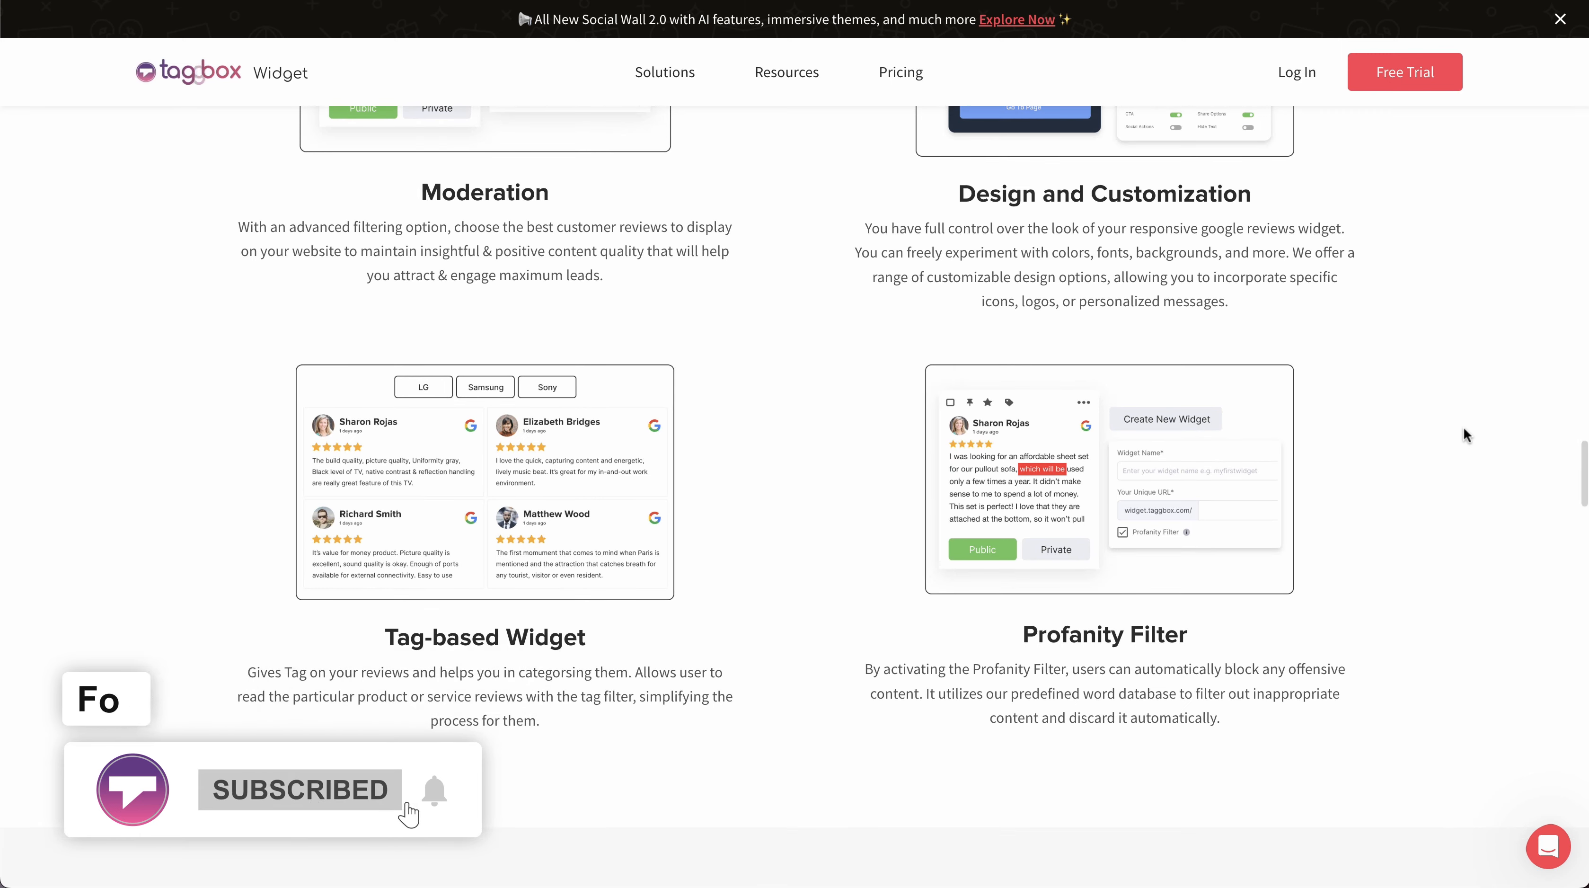
scroll(1463, 429, down, 10)
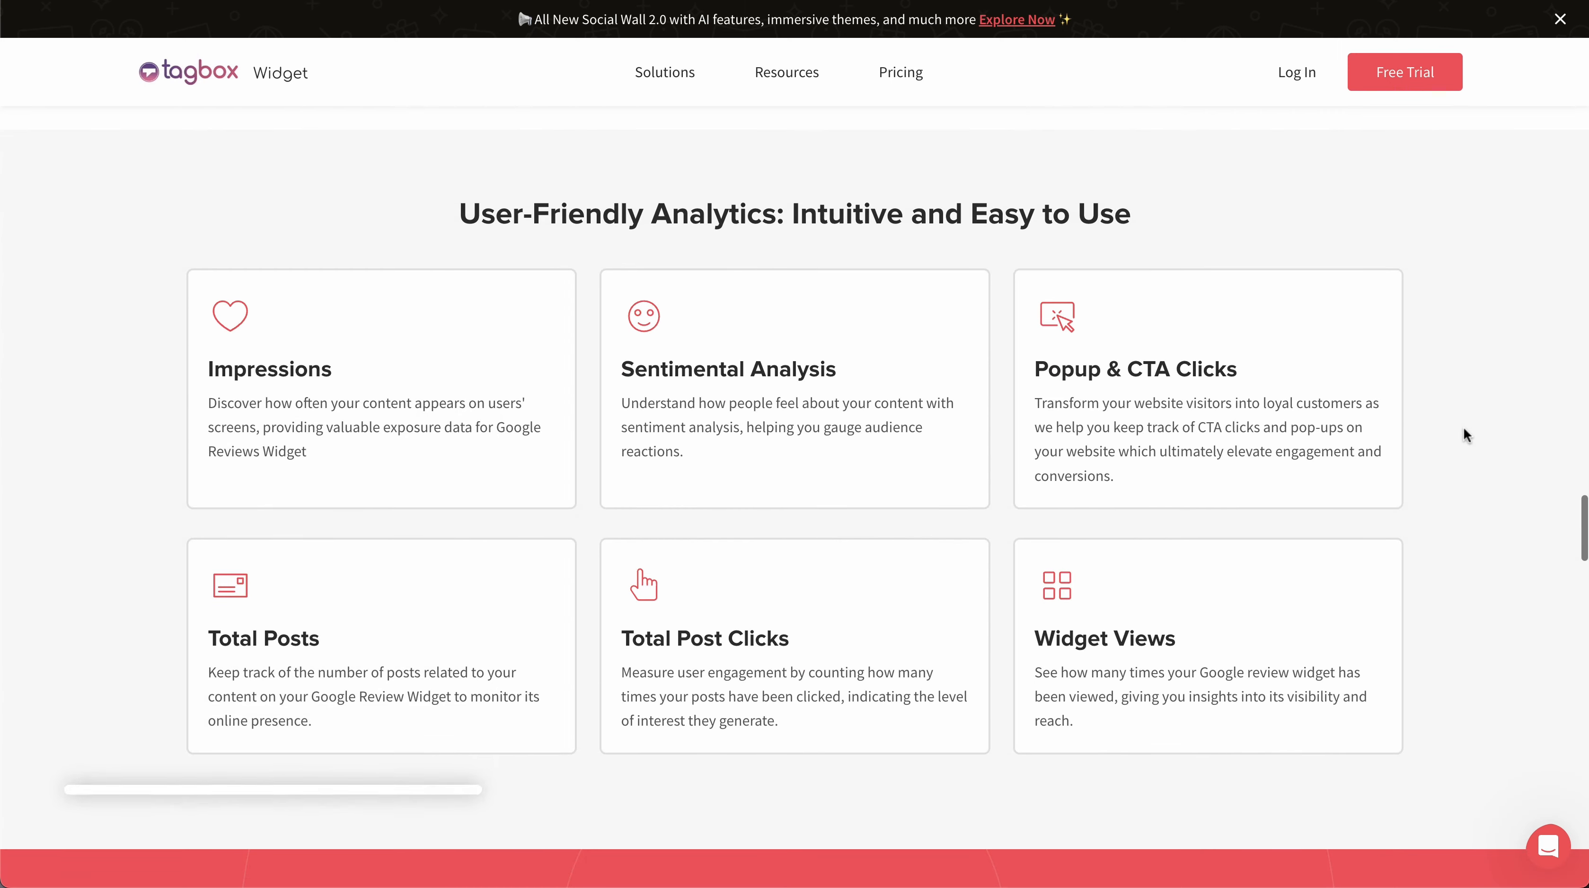
click(1550, 845)
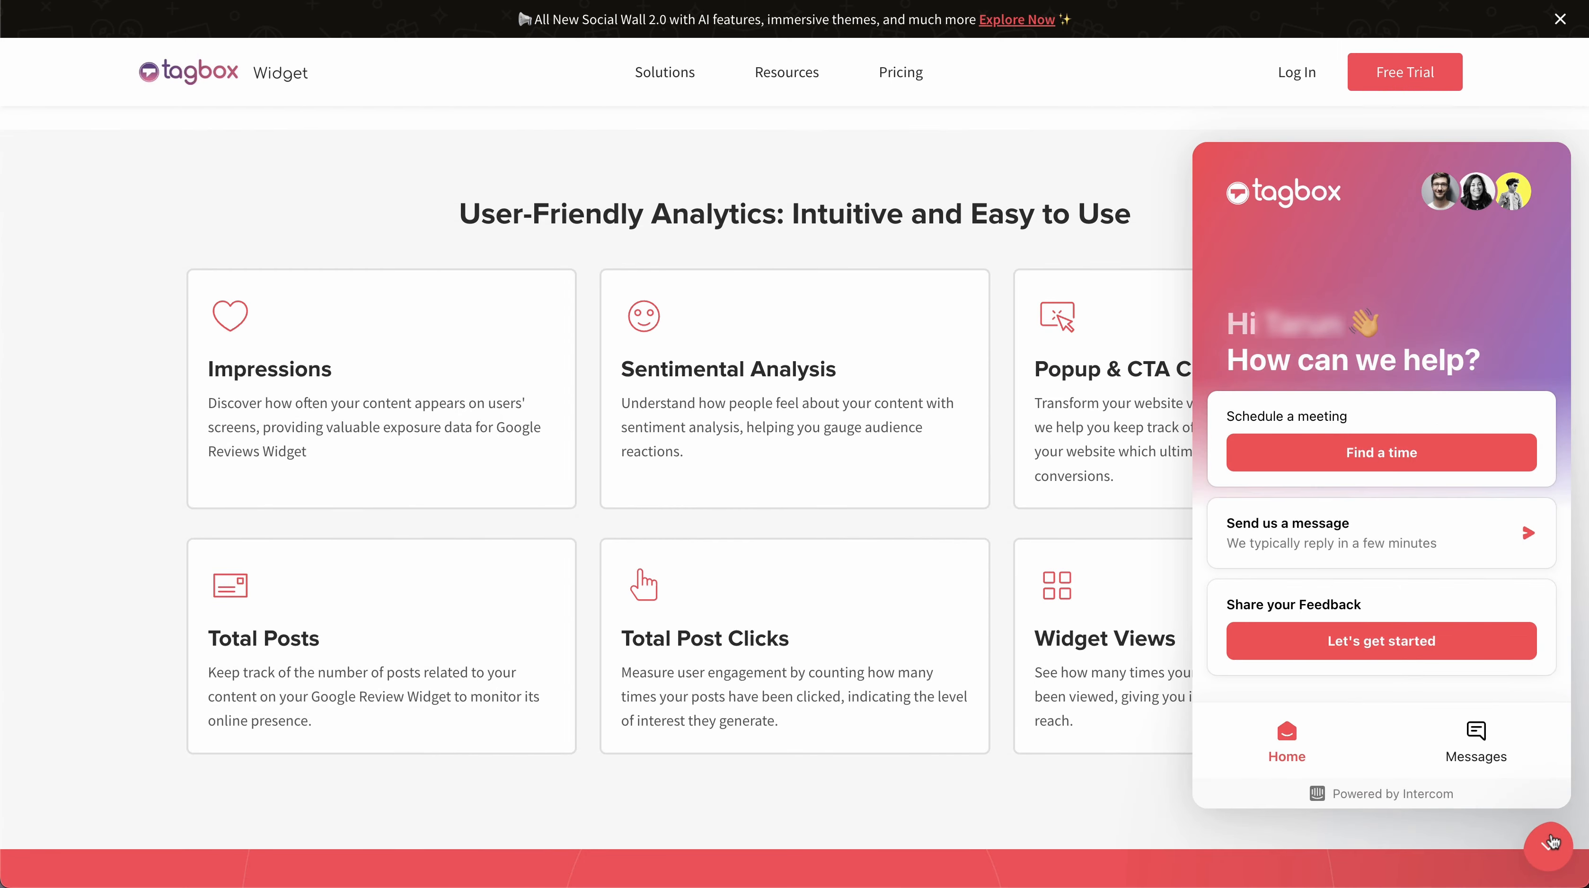